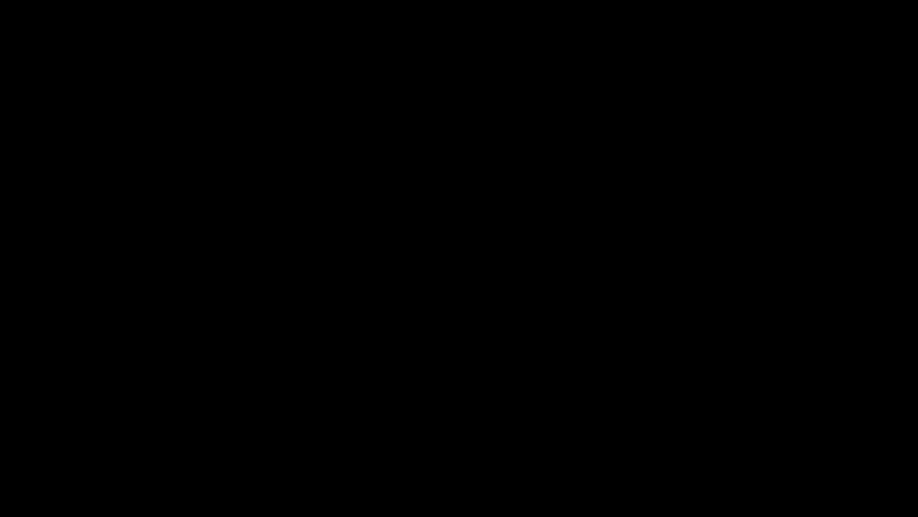
# Zoom to 100% and centre the spoon-and-fork logo sketch in the window.
pyautogui.hotkey('ctrl', '+')
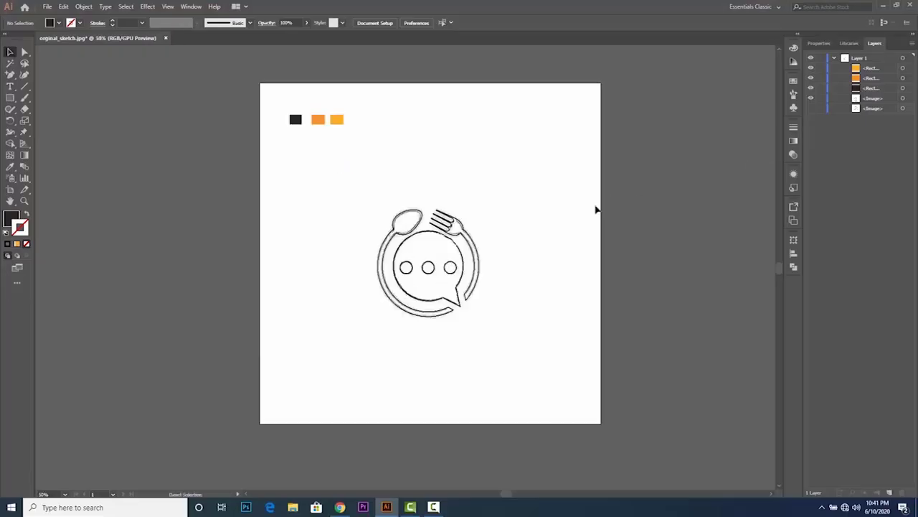
pyautogui.hotkey('ctrl', '+')
pyautogui.hotkey('ctrl', '+')
pyautogui.scroll(3, 581, 321)
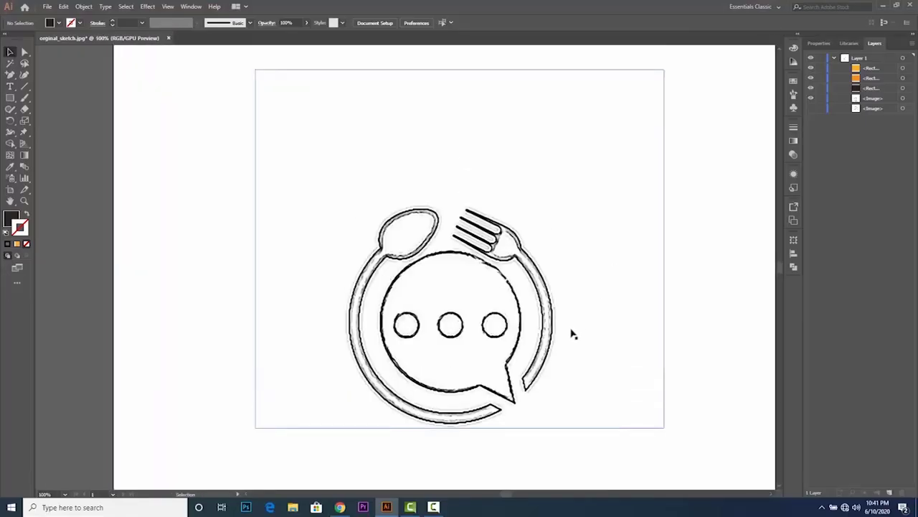
pyautogui.scroll(-1, 574, 335)
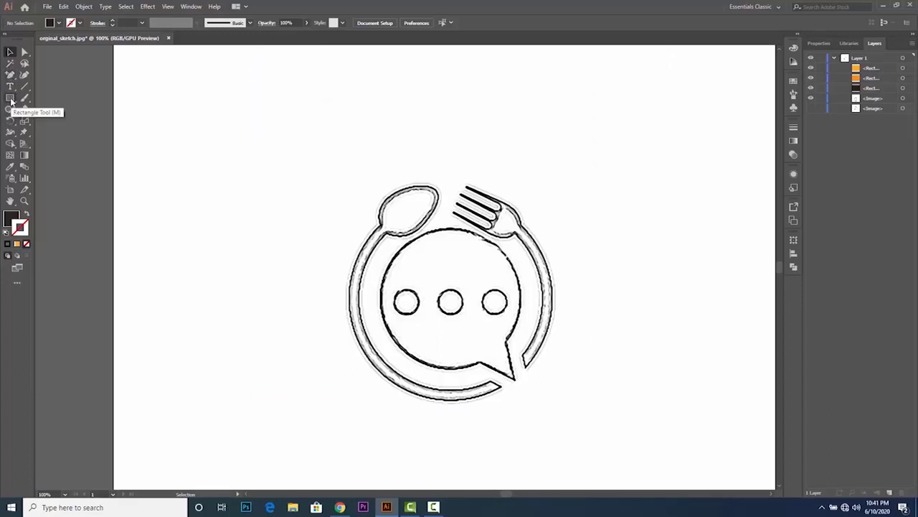
pyautogui.click(11, 99)
# Draw a 42.832 px circle over the speech bubble's left dot.
pyautogui.click(43, 121)
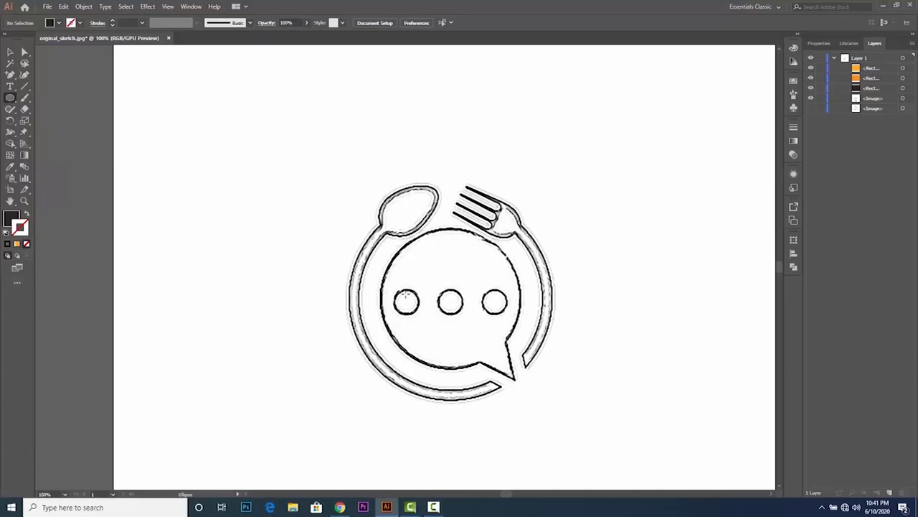
pyautogui.moveTo(406, 294); pyautogui.dragTo(429, 313)
pyautogui.press('Left')
pyautogui.press('Left')
pyautogui.press('Left')
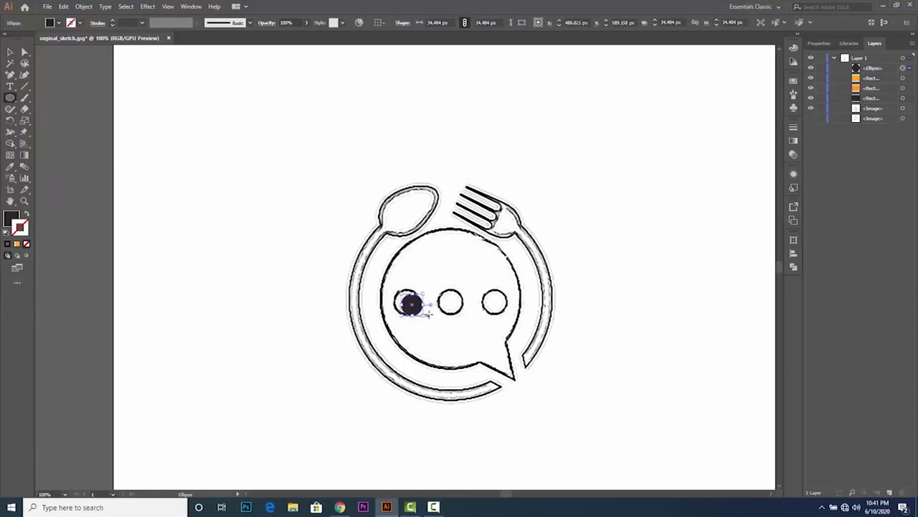
pyautogui.press('Left')
pyautogui.press('Left')
pyautogui.press('Left')
pyautogui.press('Left')
pyautogui.press('Left')
pyautogui.press('Left')
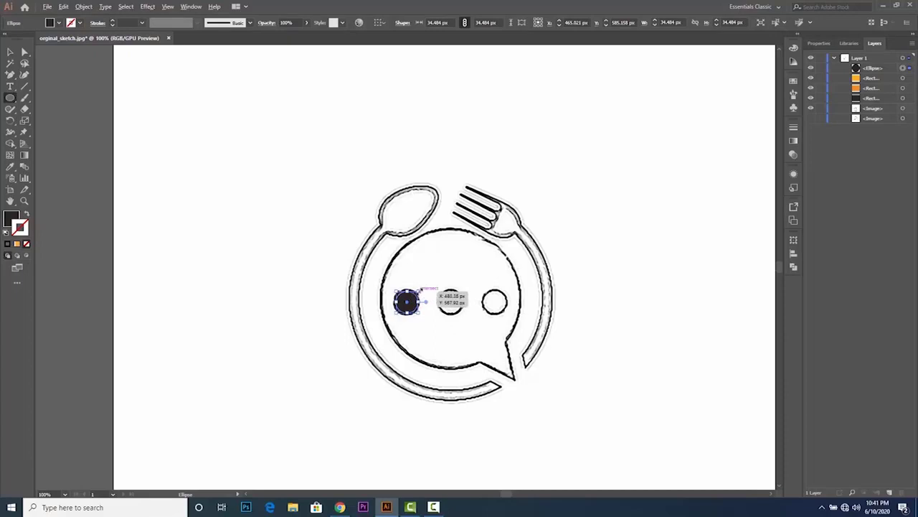
pyautogui.moveTo(439, 294); pyautogui.dragTo(423, 288)
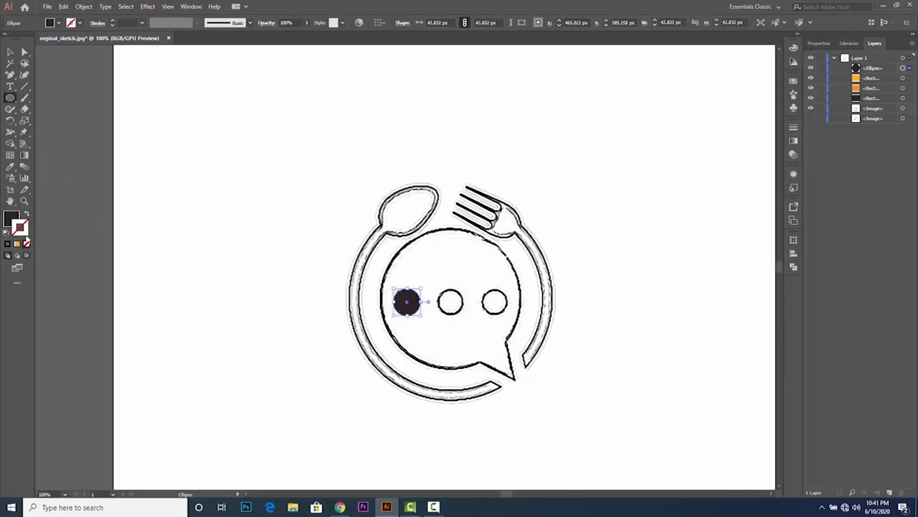
# Set the circle's fill to white in the Color Picker.
pyautogui.click(13, 219)
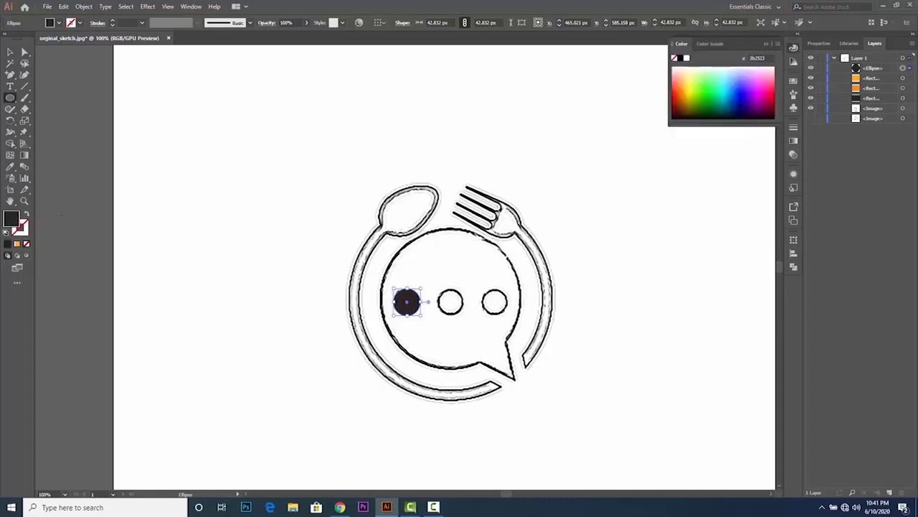
pyautogui.doubleClick(9, 221)
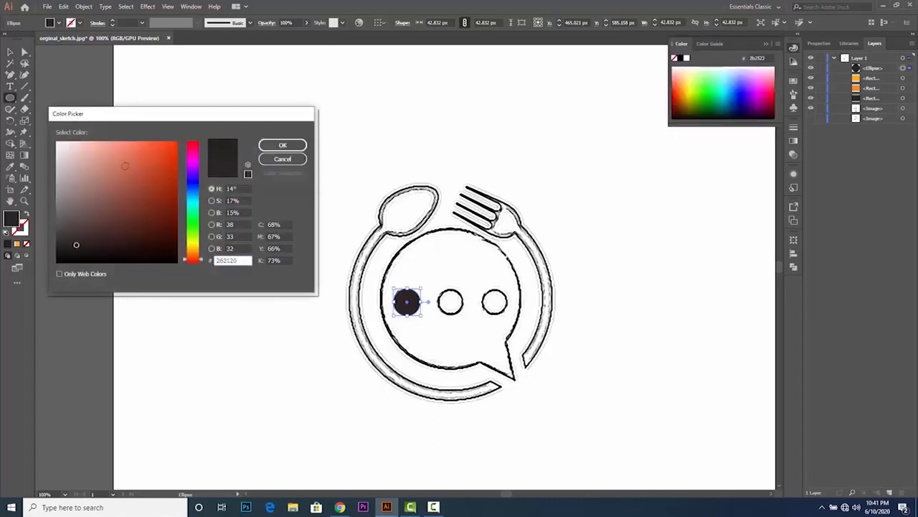
pyautogui.click(57, 144)
pyautogui.click(283, 145)
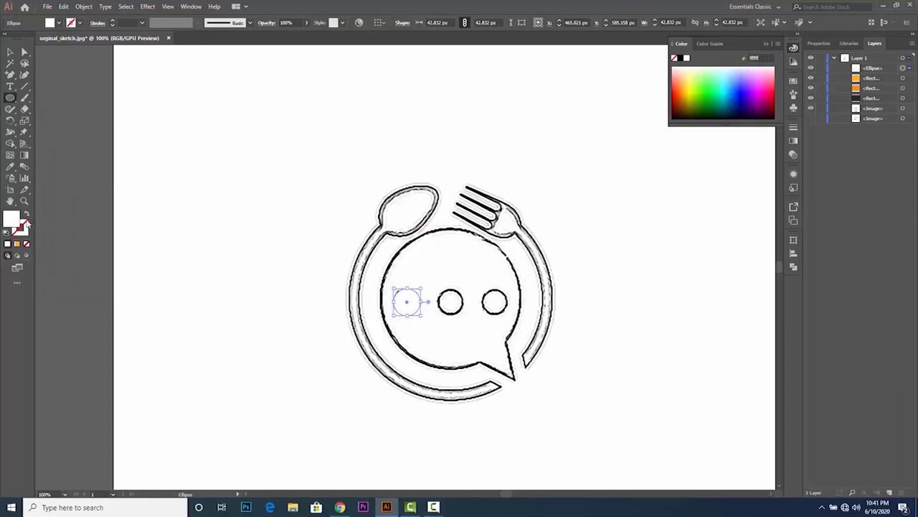
# Give the dot circle a black 2 pt outline, deleting a stray 34.48 px circle.
pyautogui.click(113, 21)
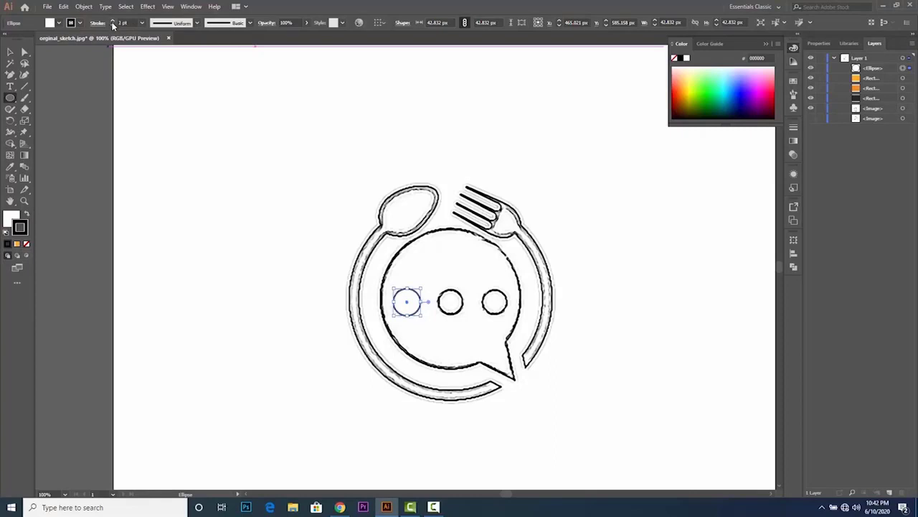
pyautogui.click(113, 25)
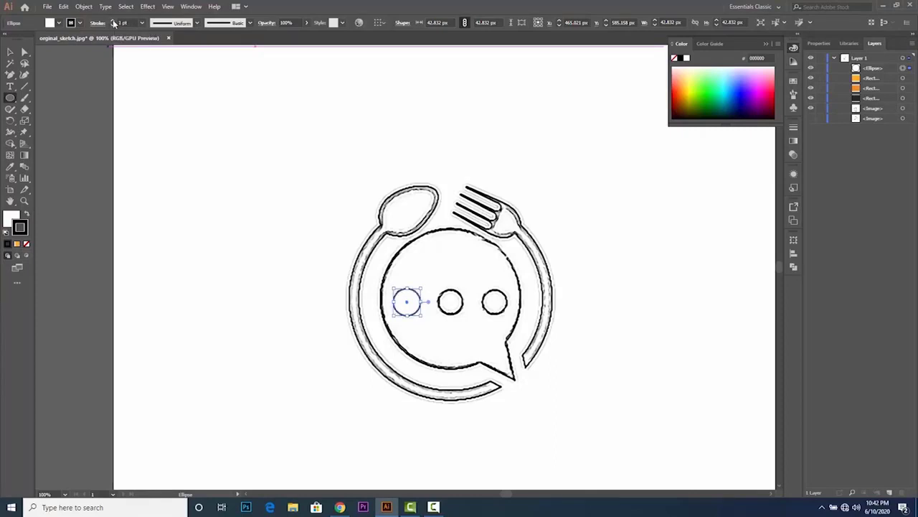
pyautogui.click(432, 246)
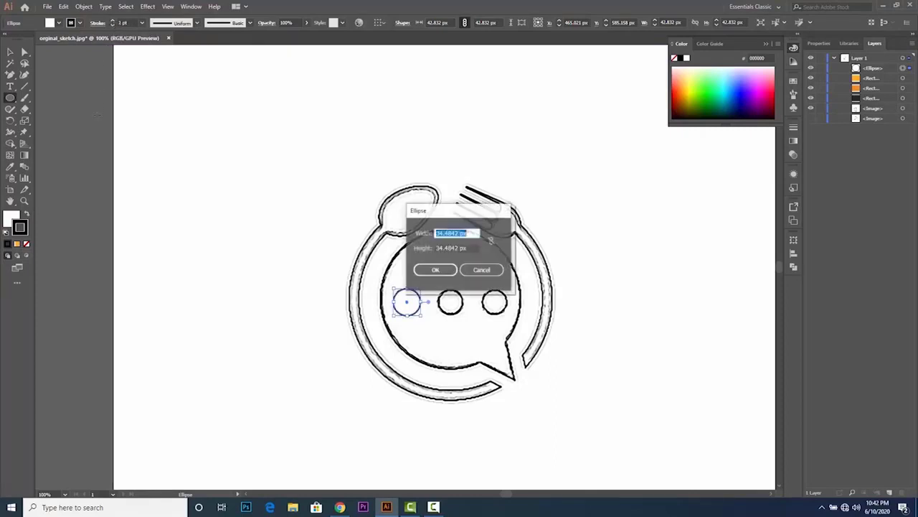
pyautogui.click(436, 270)
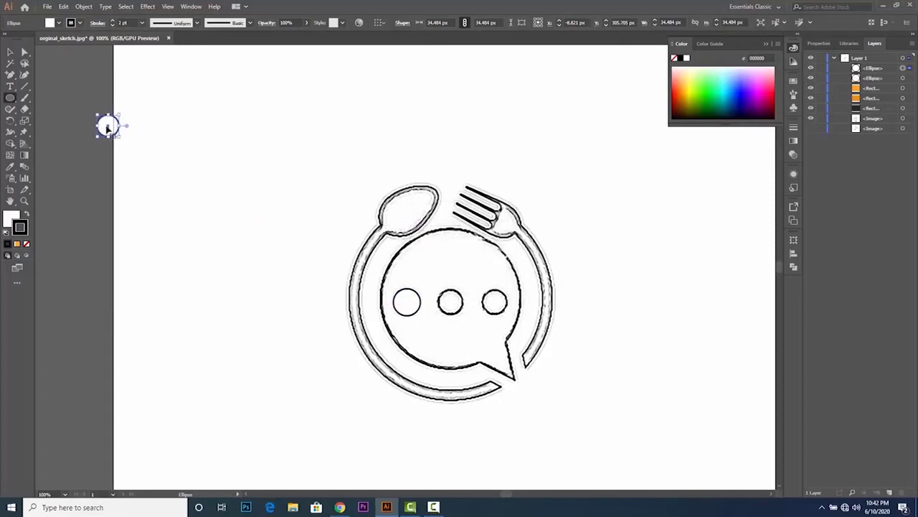
pyautogui.moveTo(107, 127); pyautogui.dragTo(449, 304)
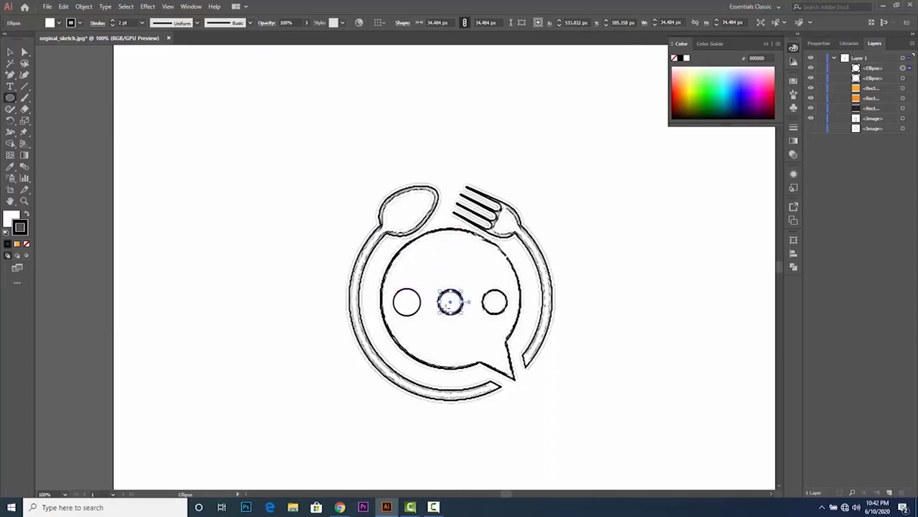
pyautogui.press('Delete')
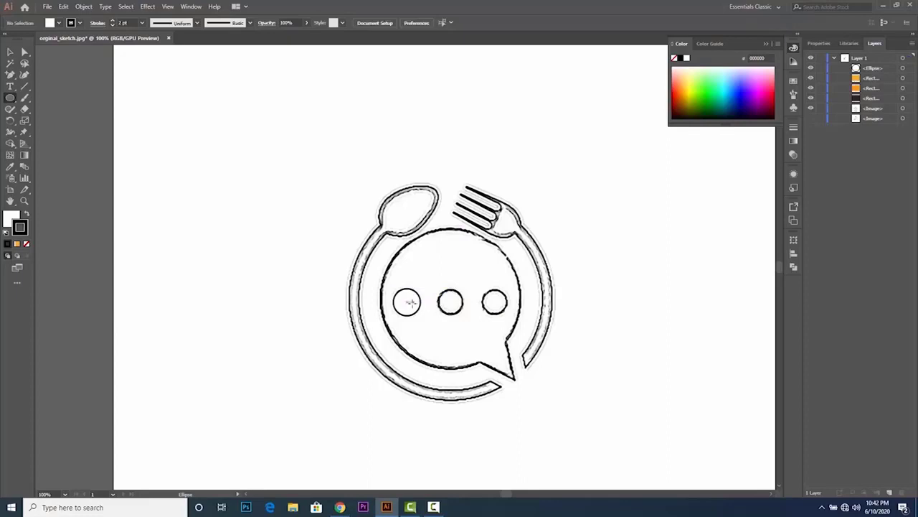
# Place copies of the dot circle over the middle and right dots.
pyautogui.click(9, 53)
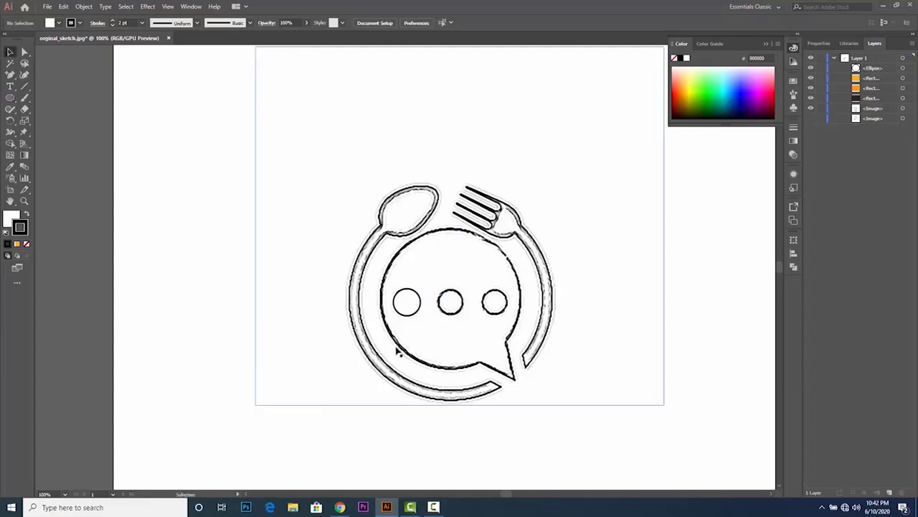
pyautogui.click(415, 317)
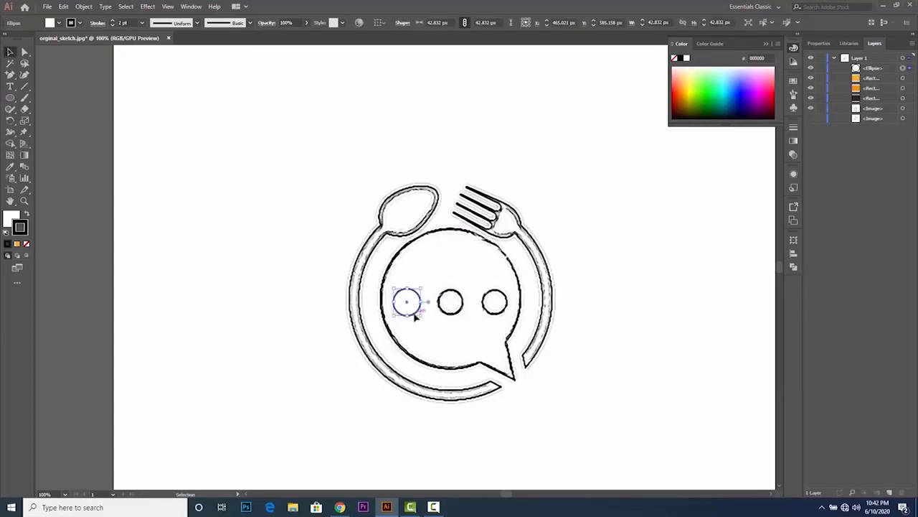
pyautogui.hotkey('ctrl', 'v')
pyautogui.moveTo(410, 275); pyautogui.dragTo(456, 307)
pyautogui.hotkey('ctrl', 'v')
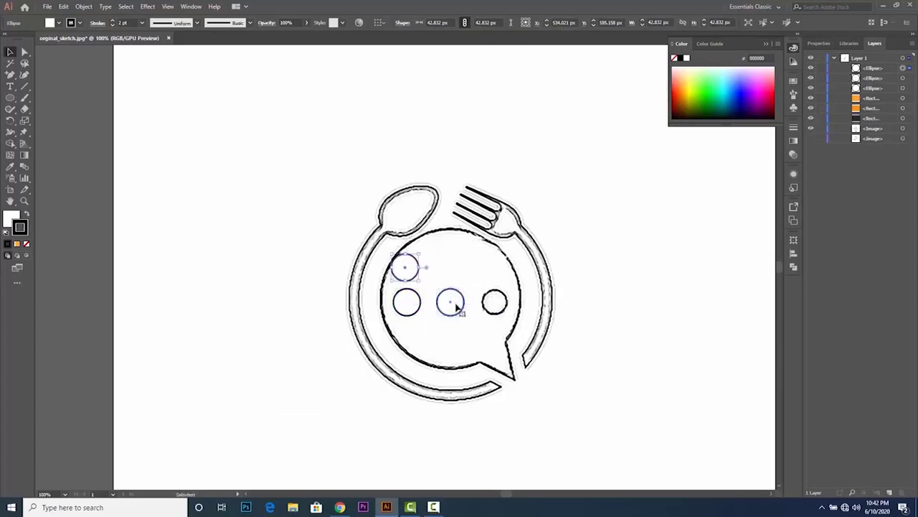
pyautogui.moveTo(410, 273); pyautogui.dragTo(500, 306)
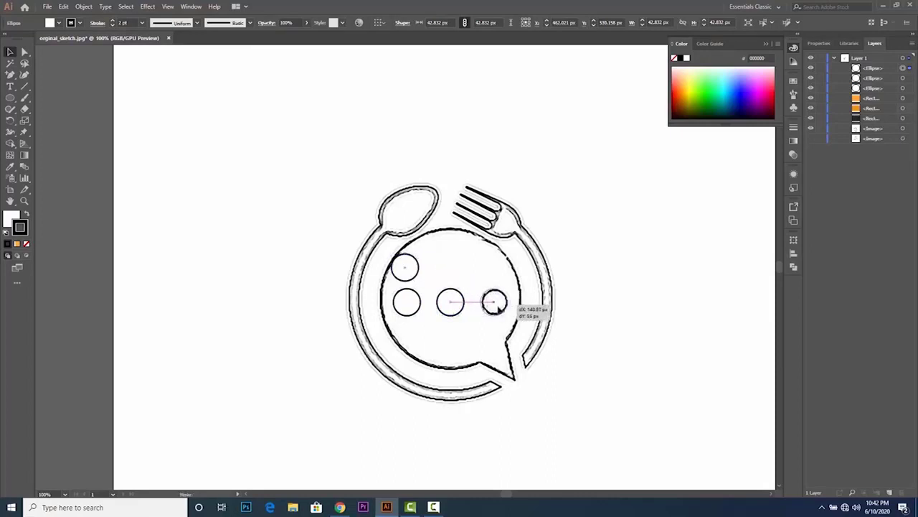
pyautogui.moveTo(495, 305); pyautogui.dragTo(500, 309)
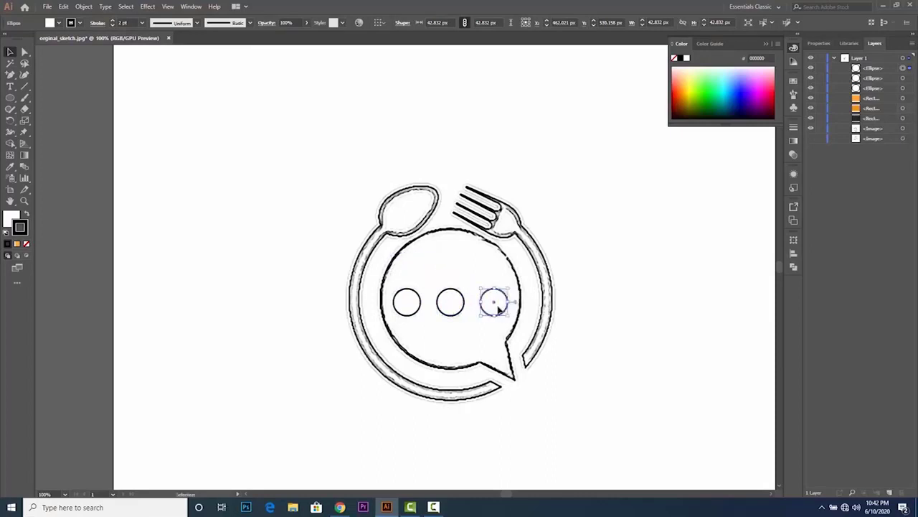
pyautogui.click(96, 199)
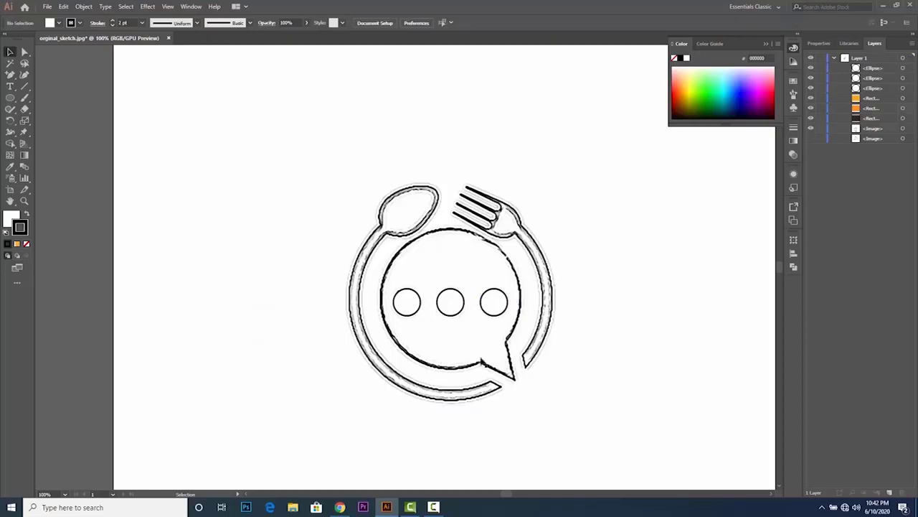
pyautogui.press('p')
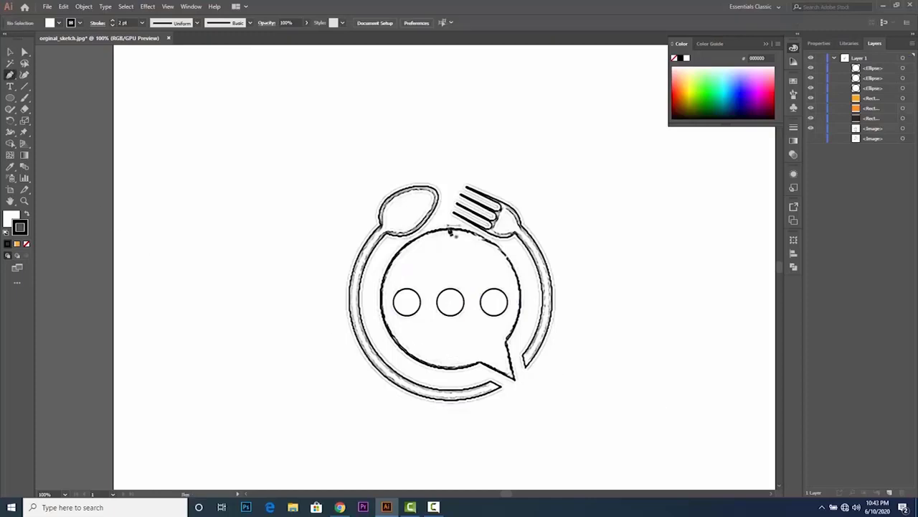
# Trace the bubble's left side and bottom curve down to the tail tip.
pyautogui.click(449, 231)
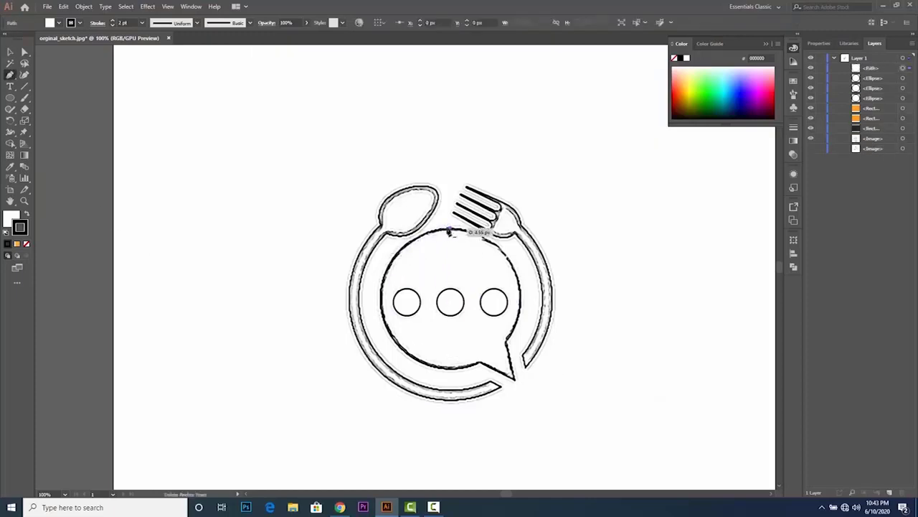
pyautogui.moveTo(381, 291); pyautogui.dragTo(373, 350)
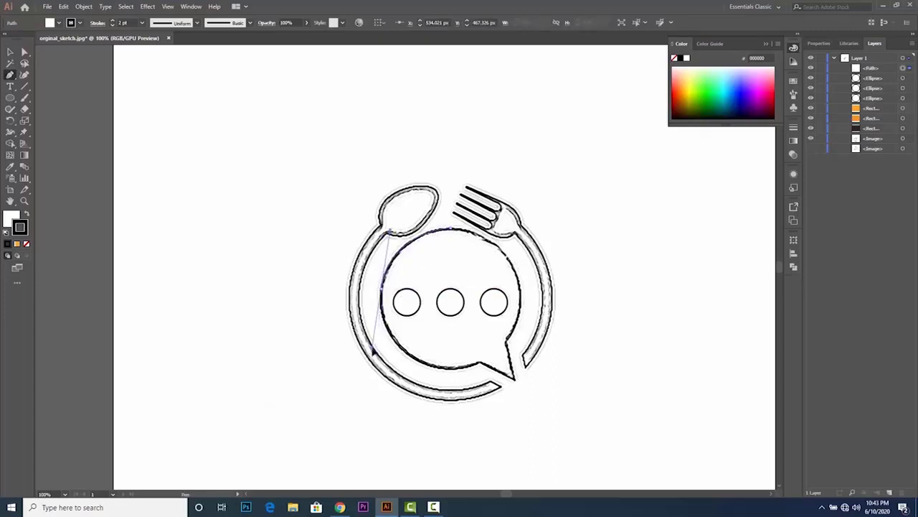
pyautogui.moveTo(372, 351); pyautogui.dragTo(424, 364)
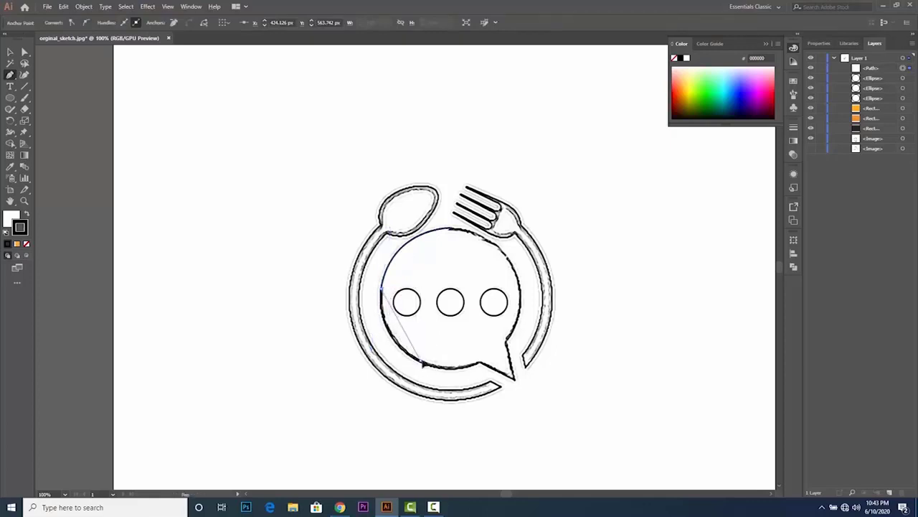
pyautogui.moveTo(424, 365)
pyautogui.mouseDown()
pyautogui.moveTo(463, 368)
pyautogui.moveTo(468, 384)
pyautogui.moveTo(418, 363)
pyautogui.mouseUp()
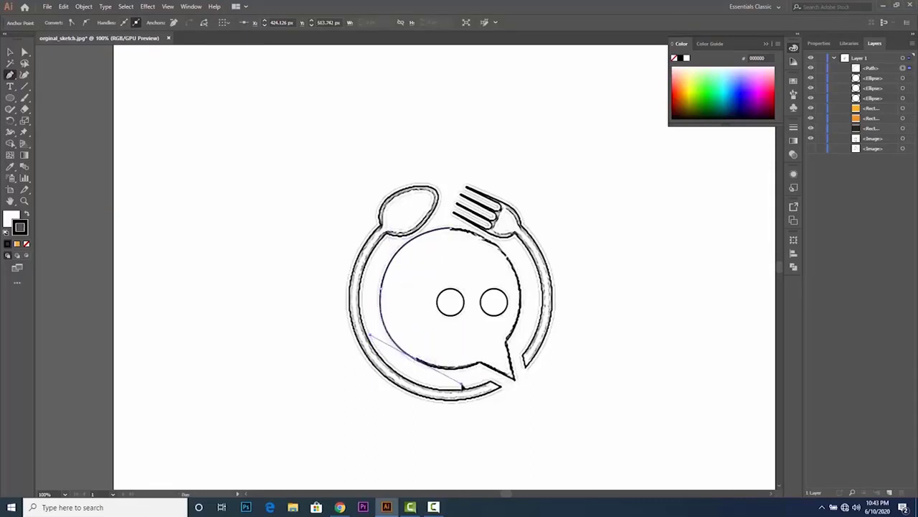
pyautogui.moveTo(418, 362); pyautogui.dragTo(492, 362)
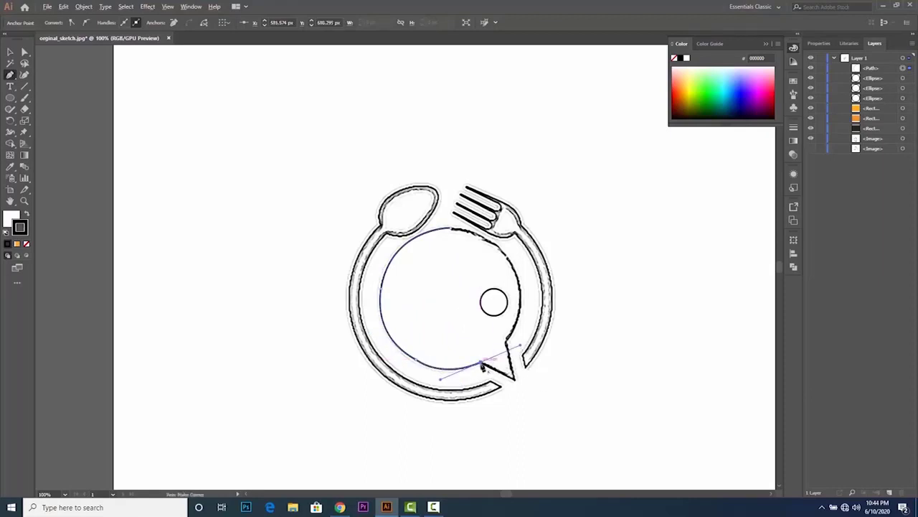
pyautogui.moveTo(434, 362)
pyautogui.mouseDown()
pyautogui.moveTo(482, 366)
pyautogui.moveTo(522, 348)
pyautogui.moveTo(519, 385)
pyautogui.moveTo(514, 380)
pyautogui.mouseUp()
pyautogui.click(513, 379)
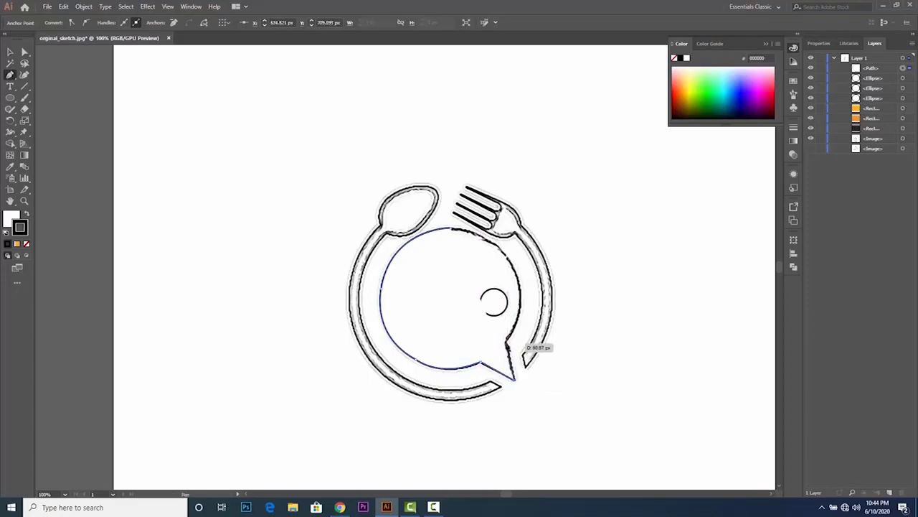
# Trace the bubble's right side, close the outline, and set its fill to None.
pyautogui.moveTo(505, 252)
pyautogui.mouseDown()
pyautogui.moveTo(532, 311)
pyautogui.moveTo(543, 273)
pyautogui.mouseUp()
pyautogui.click(521, 285)
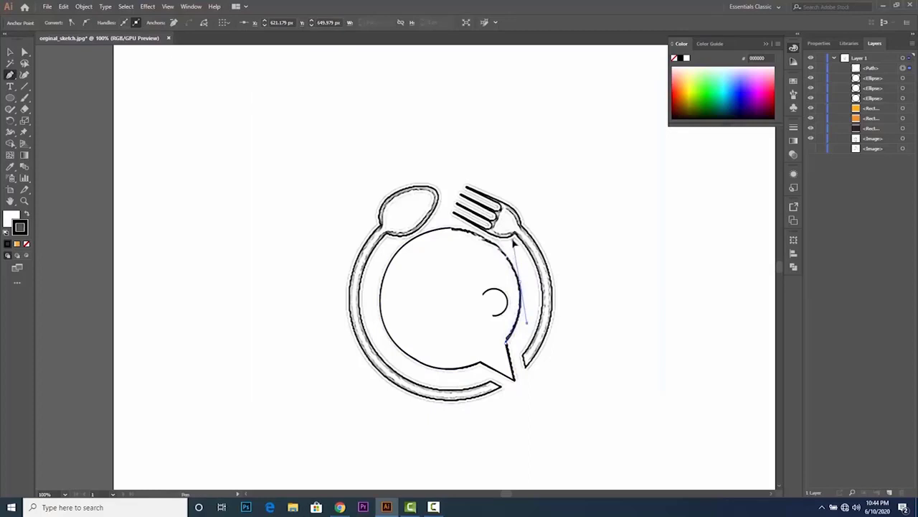
pyautogui.moveTo(514, 244); pyautogui.dragTo(529, 287)
pyautogui.click(453, 231)
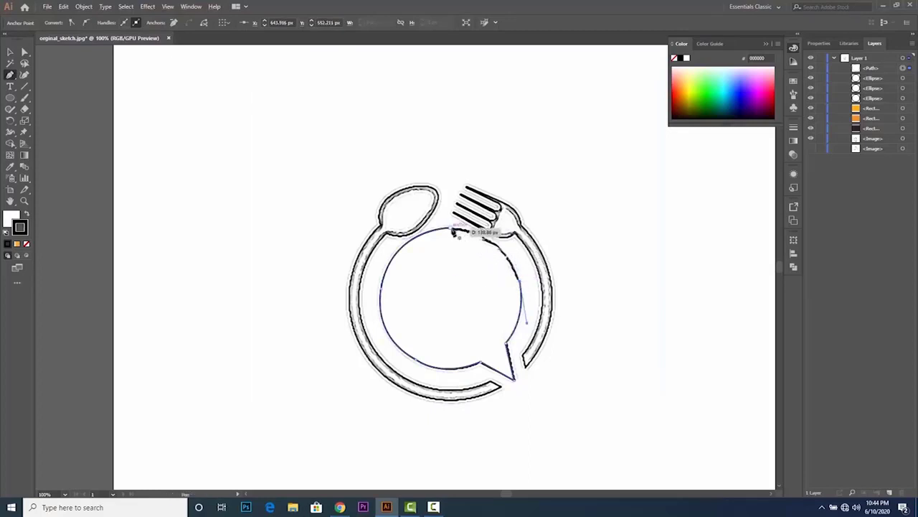
pyautogui.moveTo(454, 231); pyautogui.dragTo(452, 229)
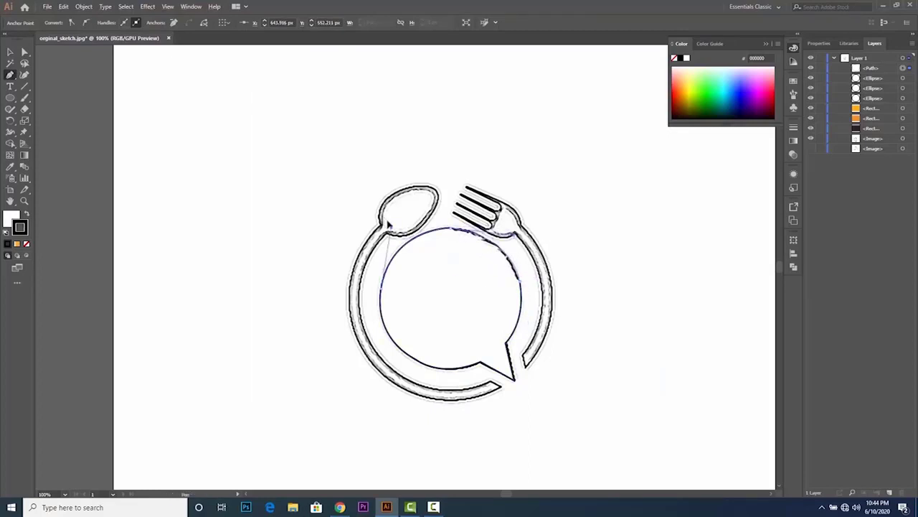
pyautogui.click(388, 225)
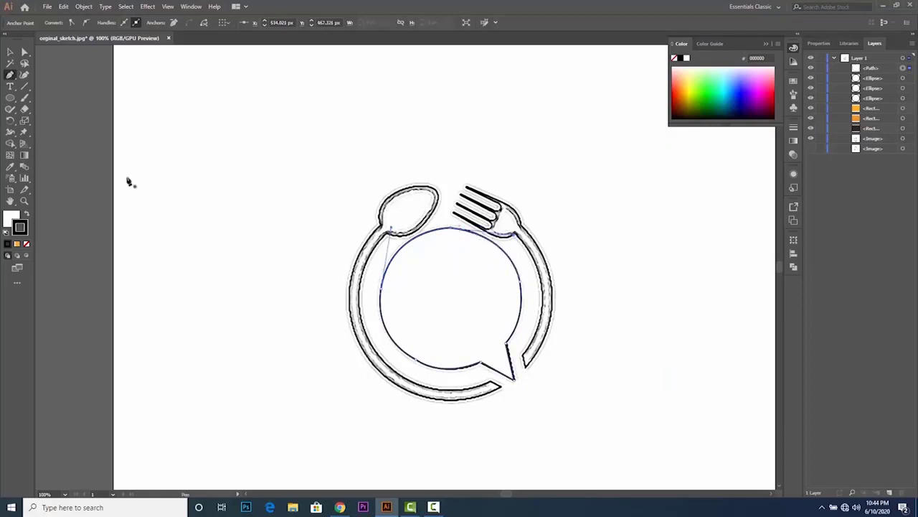
pyautogui.click(16, 218)
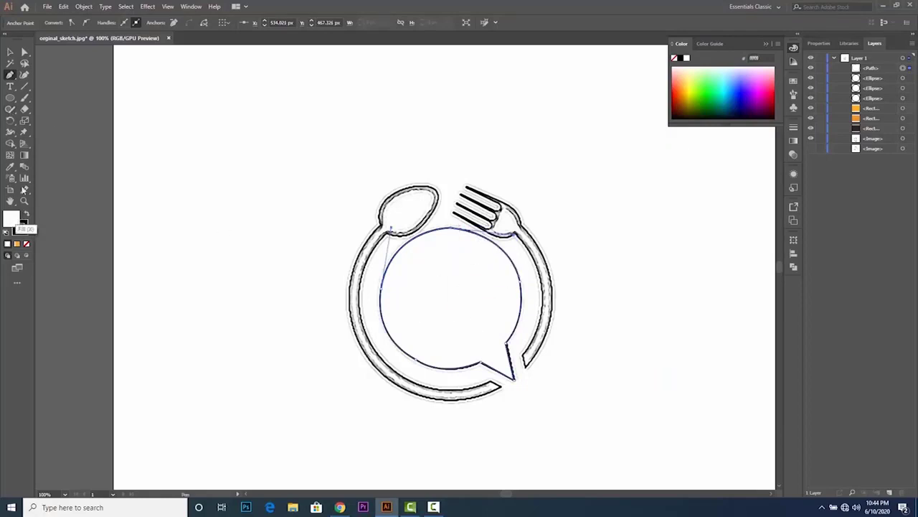
pyautogui.click(26, 244)
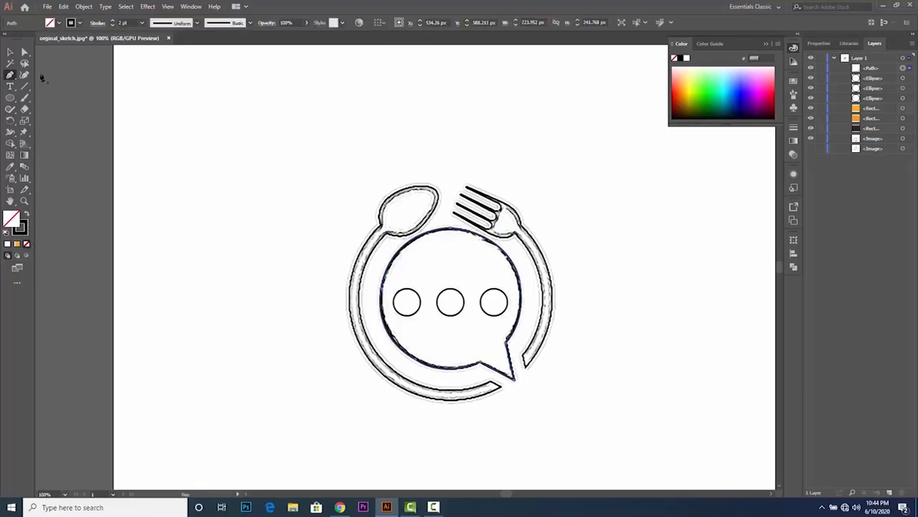
# Start a pen path along the ring's bottom from its lower-right end.
pyautogui.press('v')
pyautogui.click(240, 219)
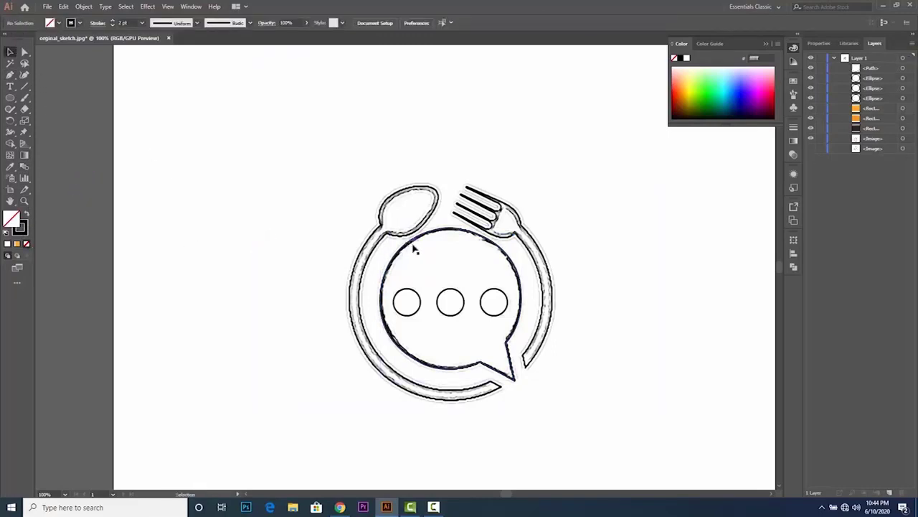
pyautogui.click(10, 75)
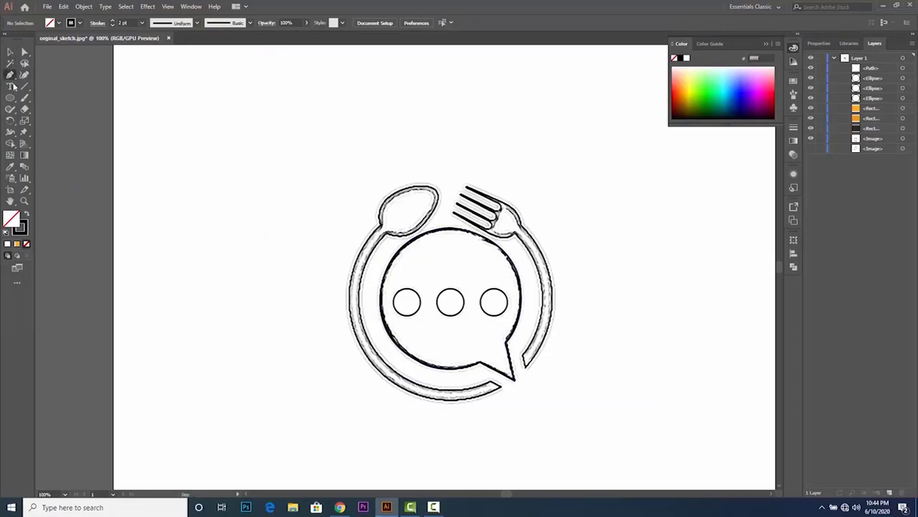
pyautogui.click(495, 387)
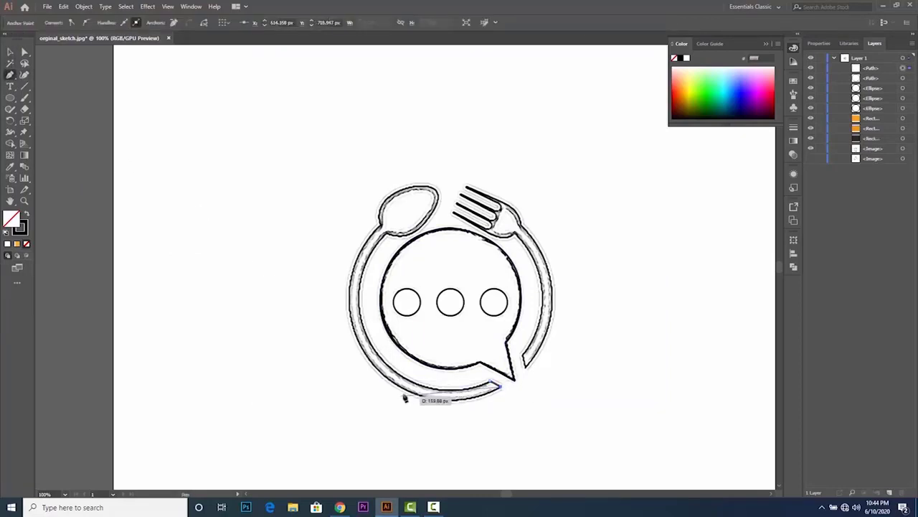
pyautogui.moveTo(404, 391); pyautogui.dragTo(353, 366)
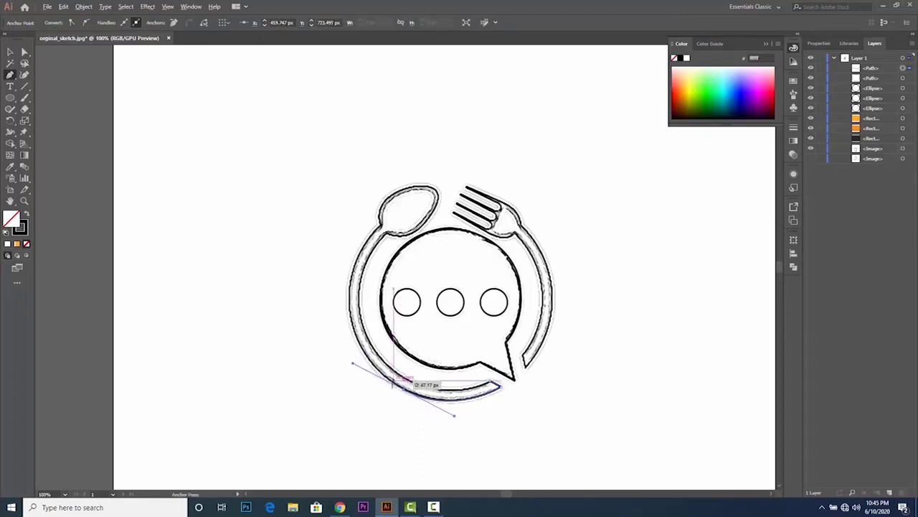
pyautogui.click(404, 391)
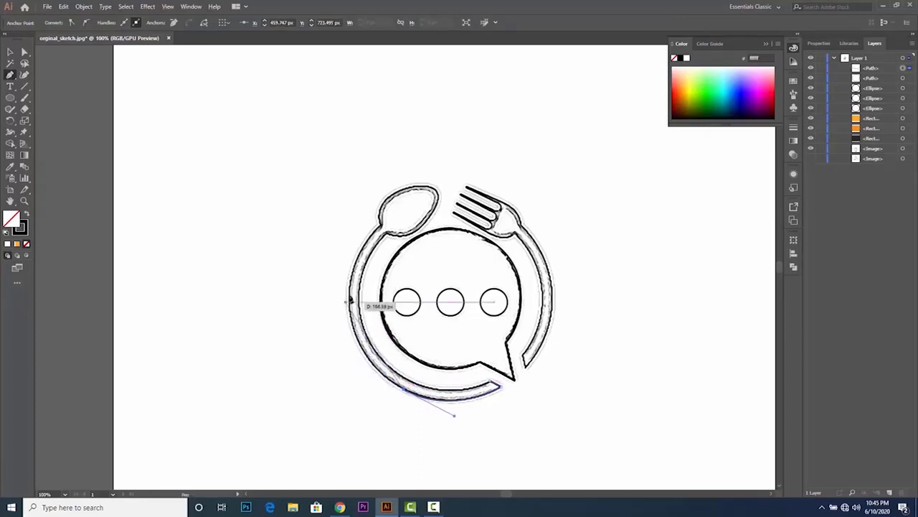
# Continue the path up the ring's left side and around the spoon head, closing it.
pyautogui.moveTo(347, 292)
pyautogui.mouseDown()
pyautogui.moveTo(357, 274)
pyautogui.moveTo(357, 220)
pyautogui.mouseUp()
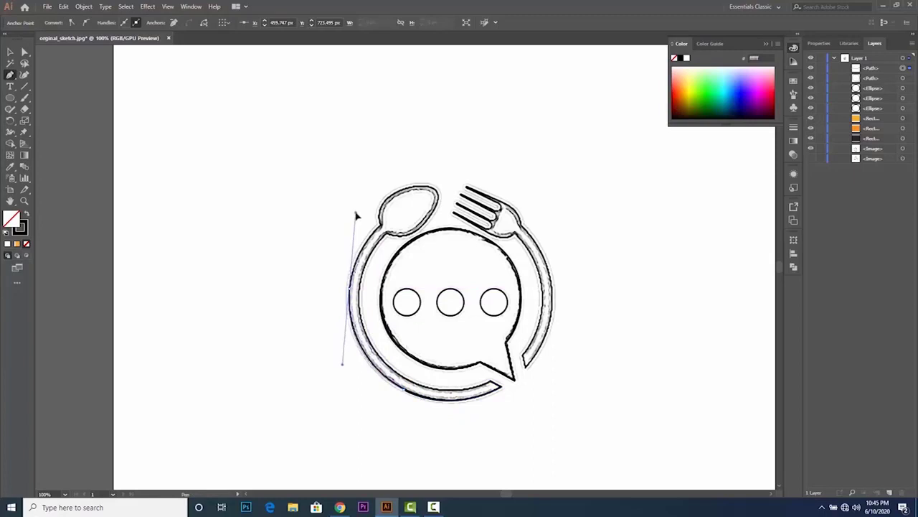
pyautogui.moveTo(356, 216); pyautogui.dragTo(352, 215)
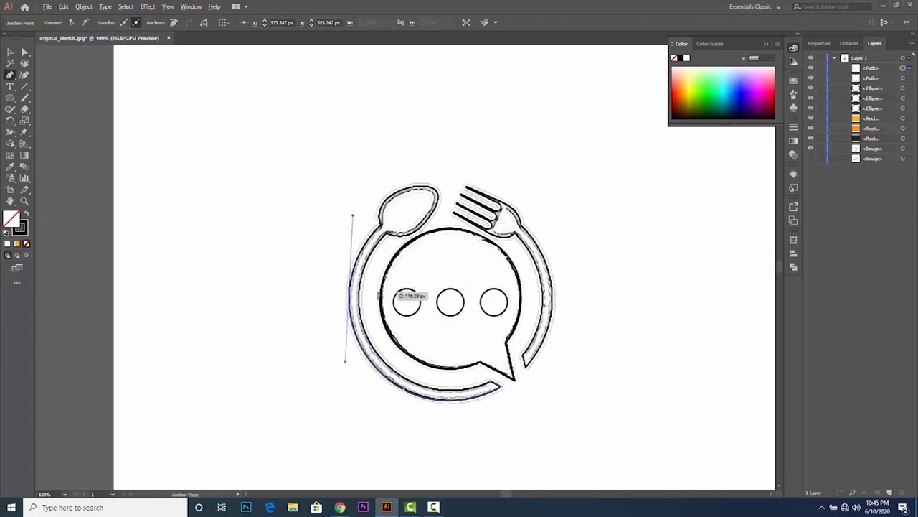
pyautogui.click(366, 230)
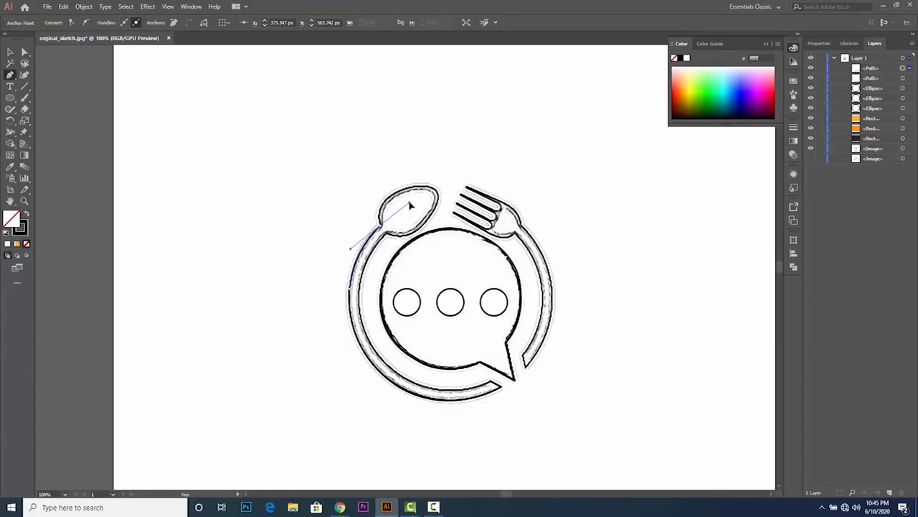
pyautogui.moveTo(411, 205); pyautogui.dragTo(441, 181)
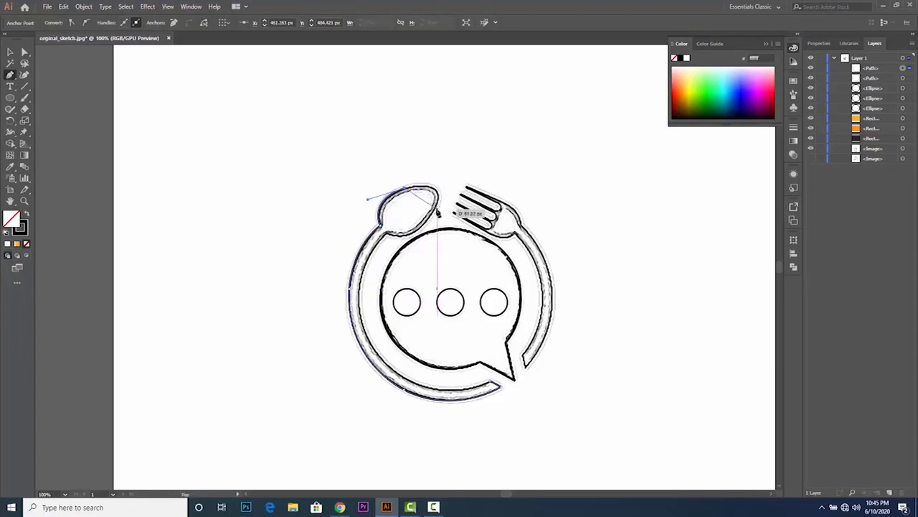
pyautogui.press('Escape')
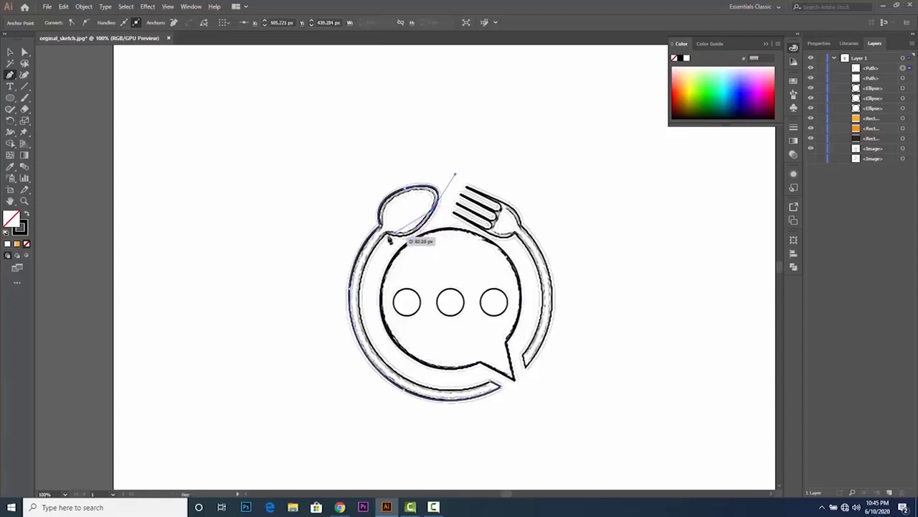
pyautogui.click(388, 237)
pyautogui.moveTo(350, 223); pyautogui.dragTo(357, 229)
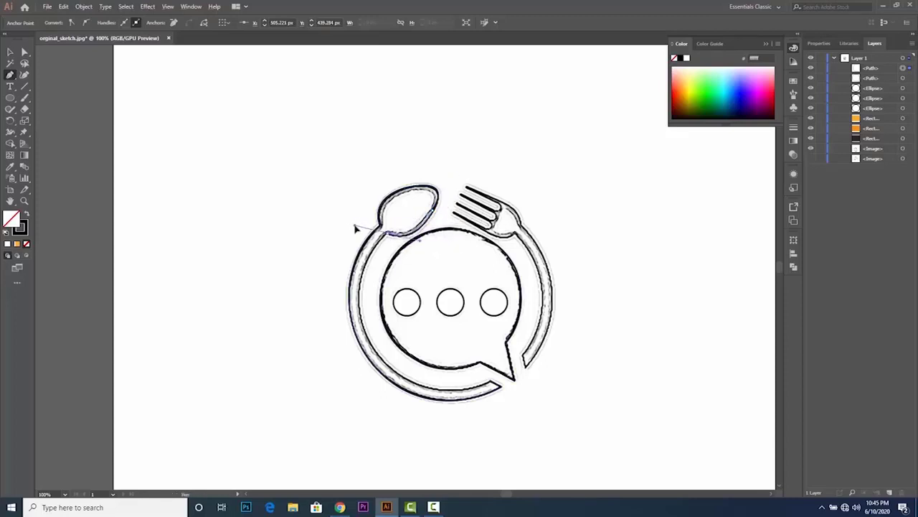
# Trace a ring path from its left edge to the bottom-right end, then start one at the right end.
pyautogui.click(352, 307)
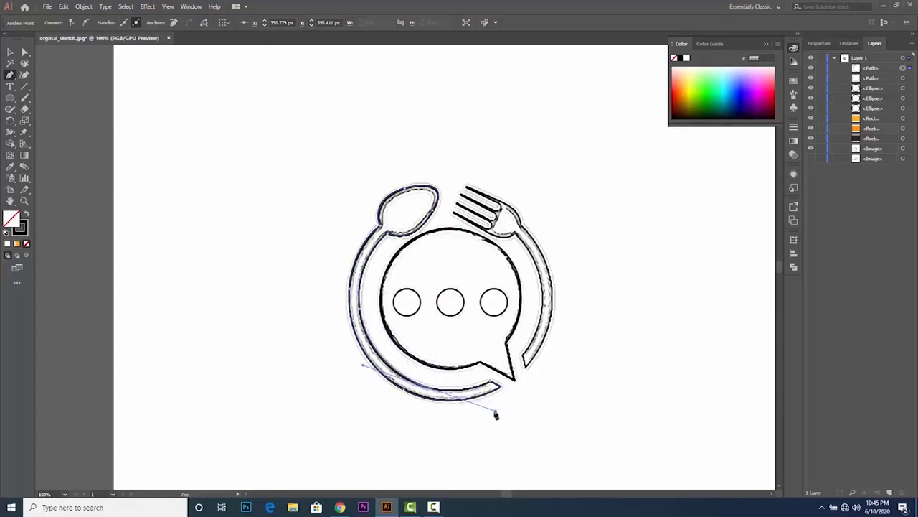
pyautogui.moveTo(496, 391); pyautogui.dragTo(478, 391)
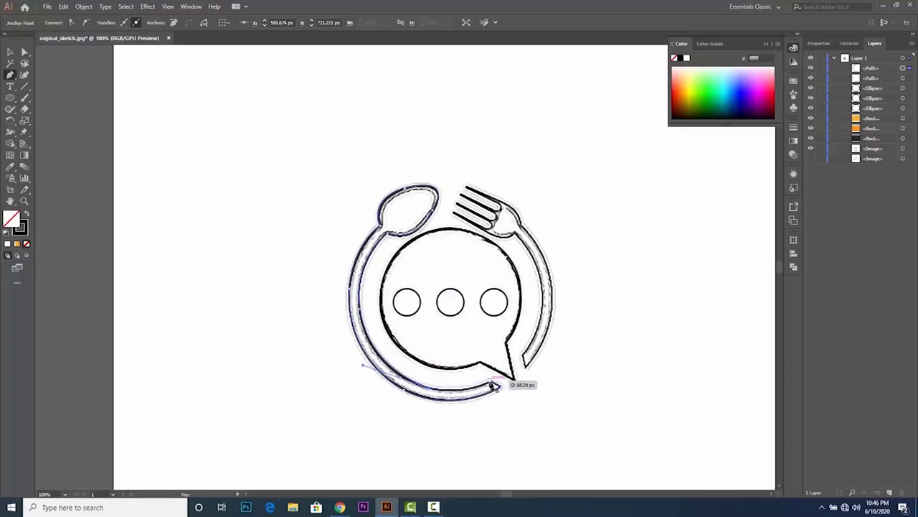
pyautogui.press('Escape')
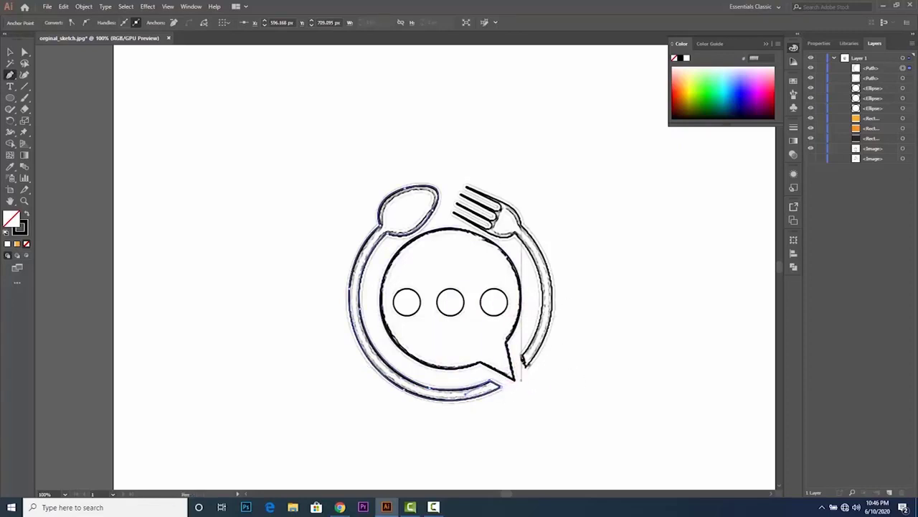
pyautogui.click(524, 365)
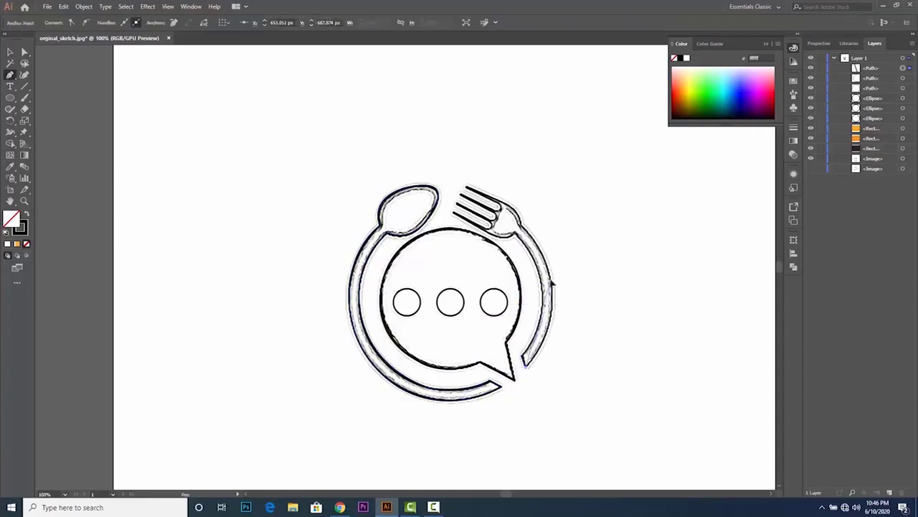
# Curve the path up the ring's right side into the fork neck and tip.
pyautogui.moveTo(551, 283); pyautogui.dragTo(541, 222)
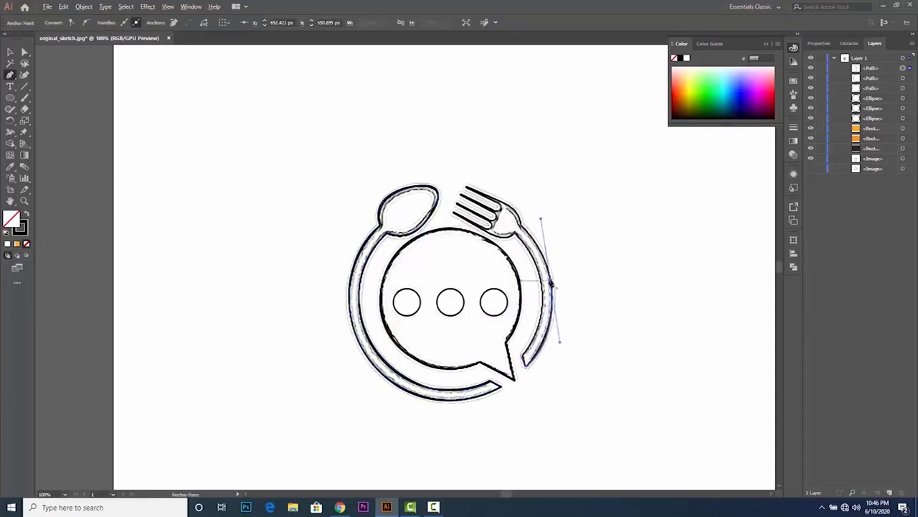
pyautogui.click(551, 282)
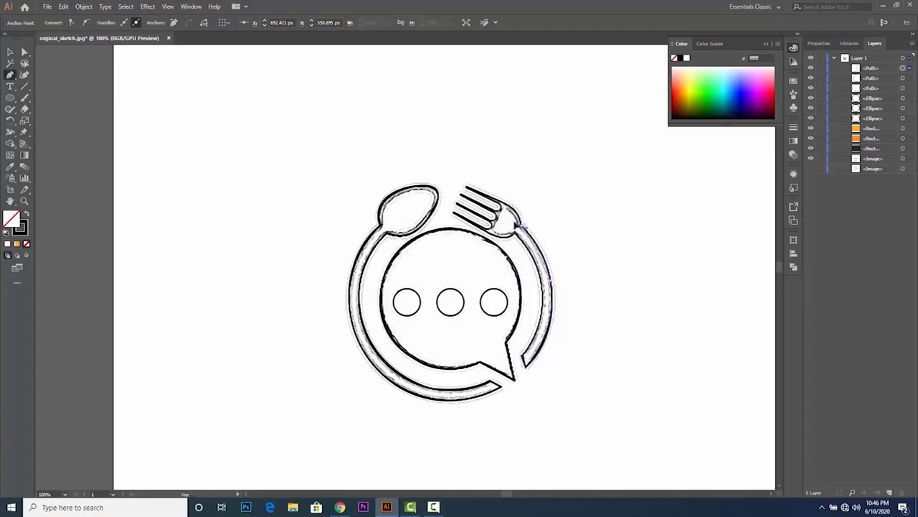
pyautogui.moveTo(522, 227)
pyautogui.mouseDown()
pyautogui.moveTo(497, 198)
pyautogui.moveTo(469, 188)
pyautogui.mouseUp()
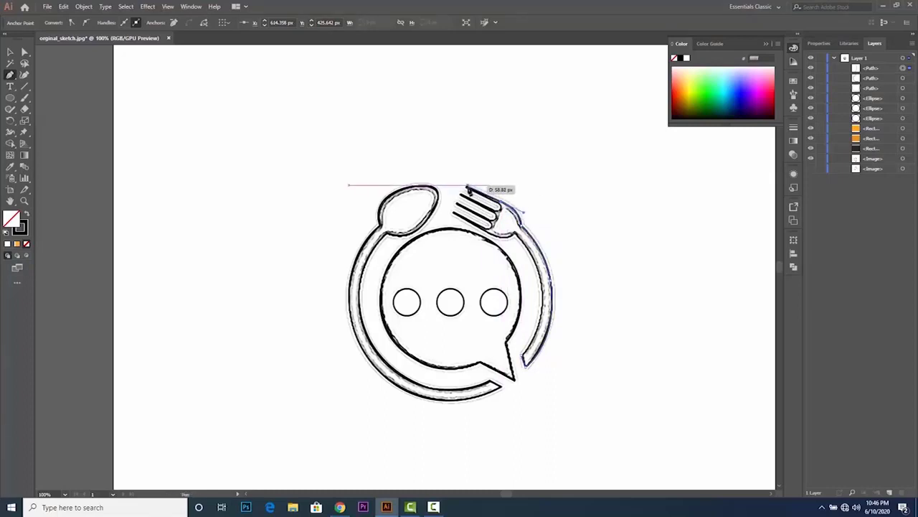
pyautogui.hotkey('ctrl', '-')
pyautogui.hotkey('ctrl', '+')
pyautogui.hotkey('ctrl', '+')
pyautogui.hotkey('ctrl', '+')
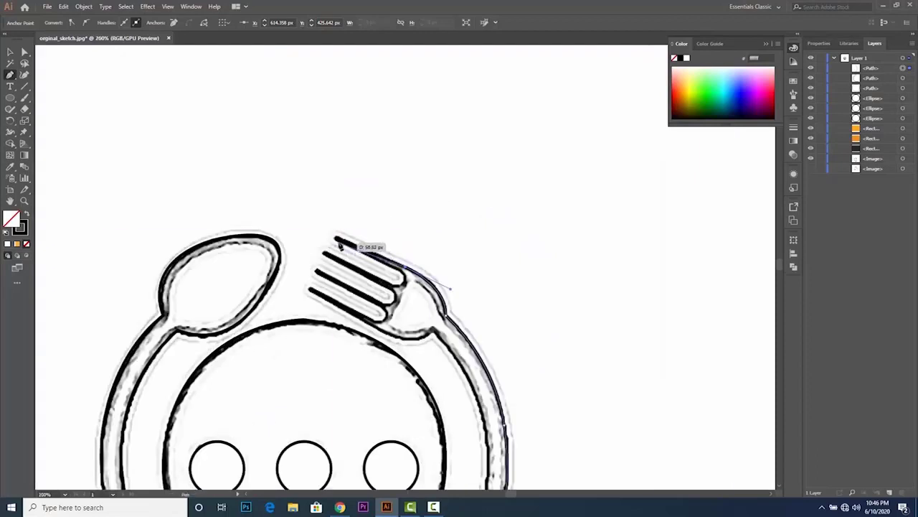
pyautogui.moveTo(341, 246); pyautogui.dragTo(343, 241)
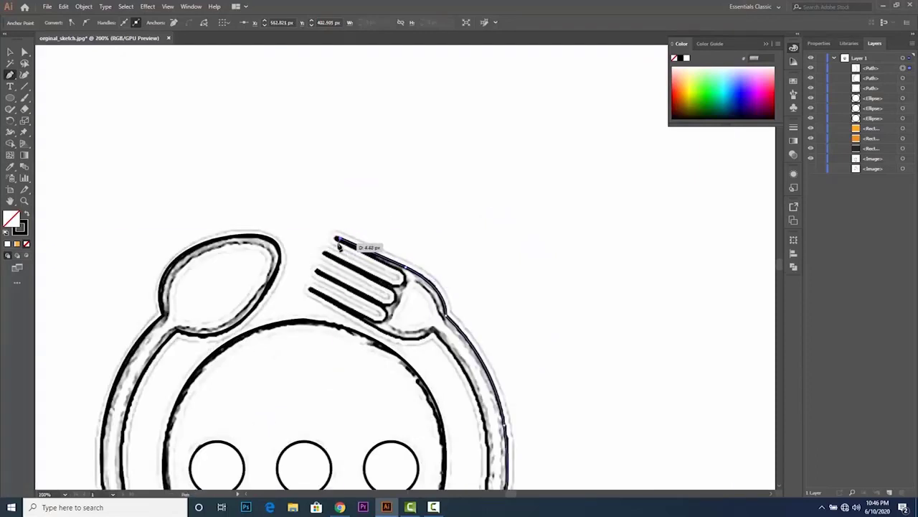
pyautogui.click(331, 235)
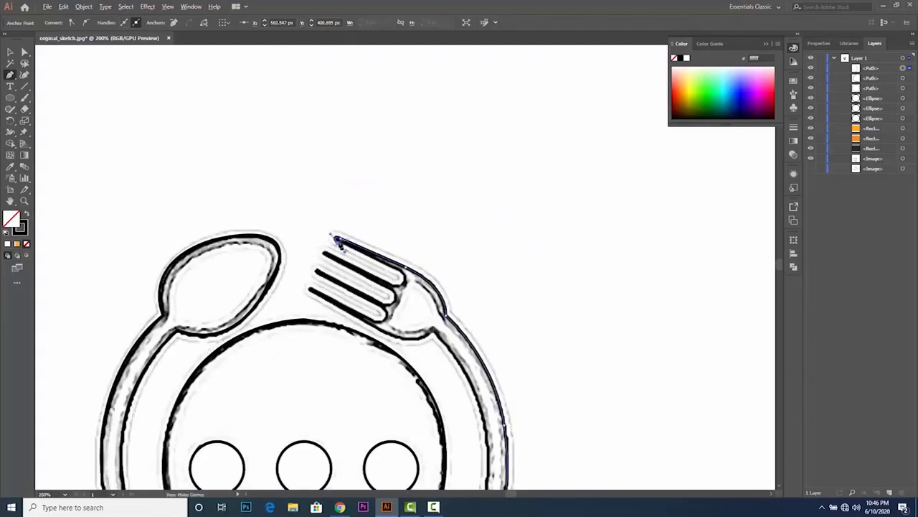
# Outline the fork's tines one by one, bringing the path back to the neck.
pyautogui.moveTo(403, 271)
pyautogui.mouseDown()
pyautogui.moveTo(393, 293)
pyautogui.moveTo(380, 287)
pyautogui.mouseUp()
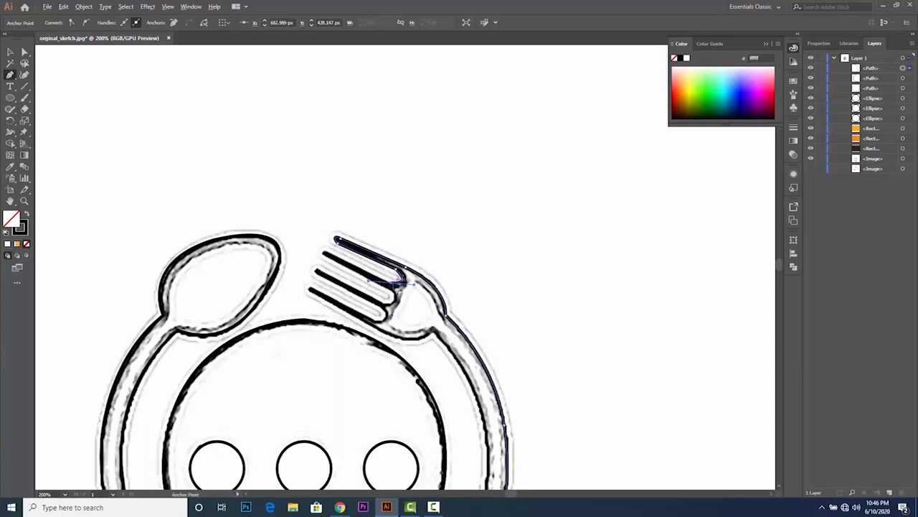
pyautogui.moveTo(328, 256); pyautogui.dragTo(329, 260)
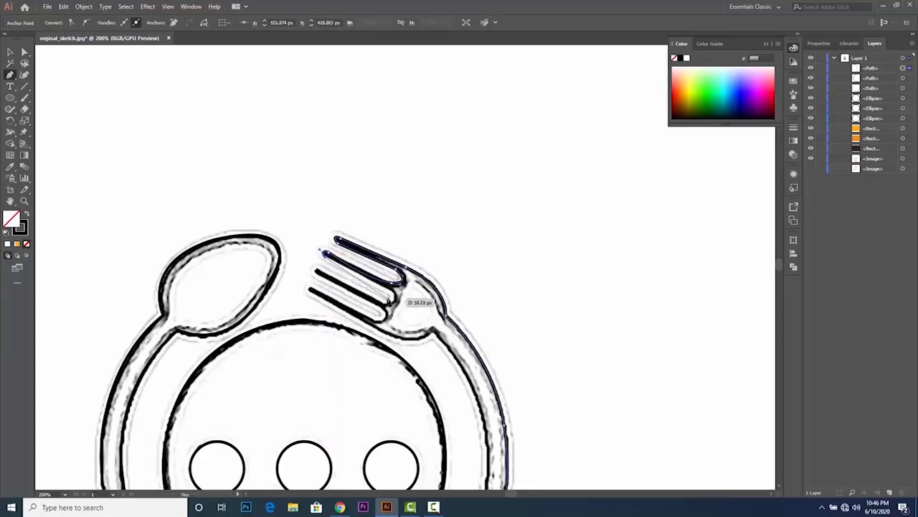
pyautogui.moveTo(400, 295); pyautogui.dragTo(403, 297)
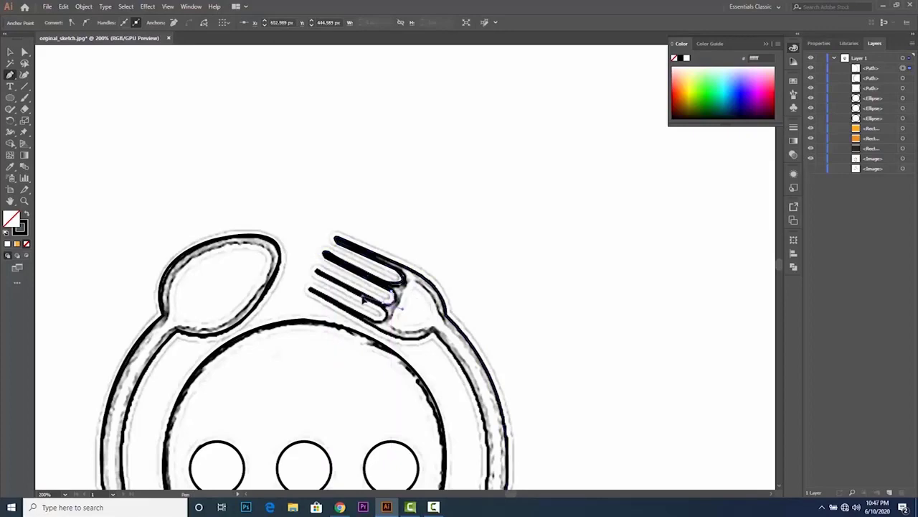
pyautogui.moveTo(370, 302)
pyautogui.mouseDown()
pyautogui.moveTo(313, 274)
pyautogui.moveTo(319, 282)
pyautogui.mouseUp()
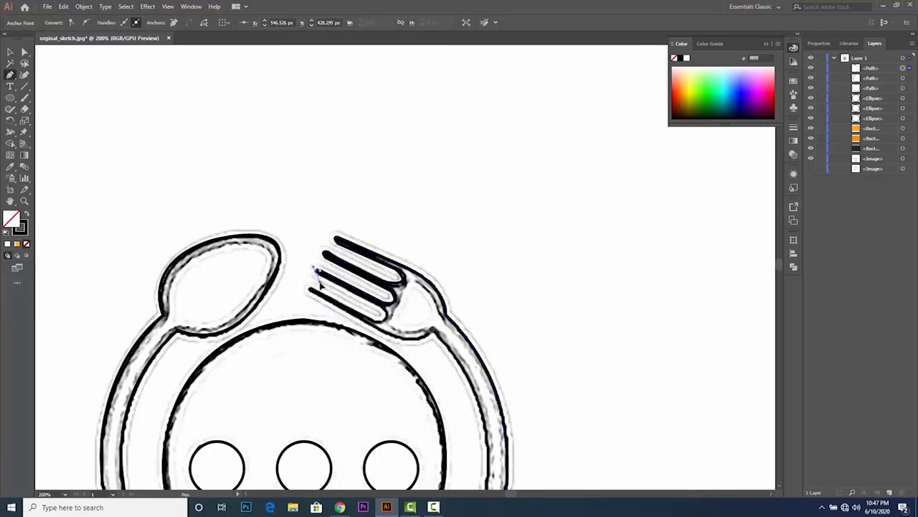
pyautogui.moveTo(391, 319)
pyautogui.mouseDown()
pyautogui.moveTo(427, 323)
pyautogui.moveTo(355, 320)
pyautogui.mouseUp()
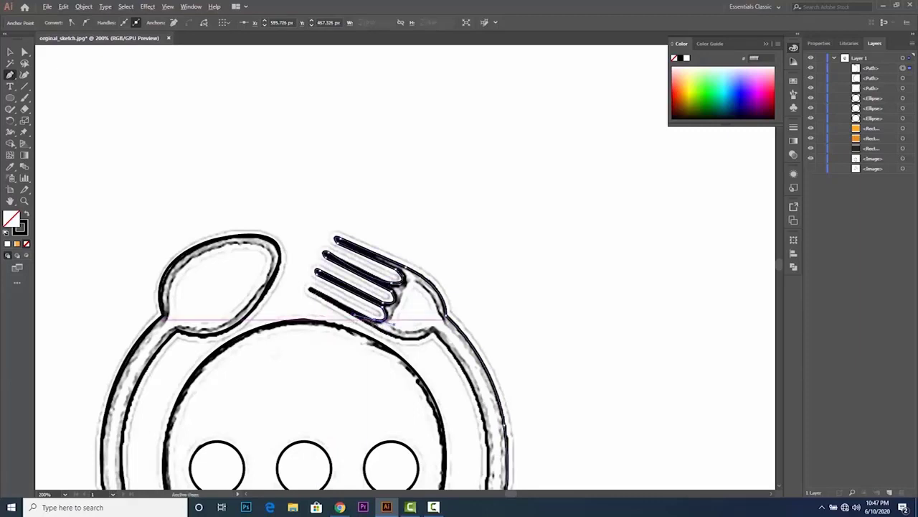
pyautogui.click(384, 319)
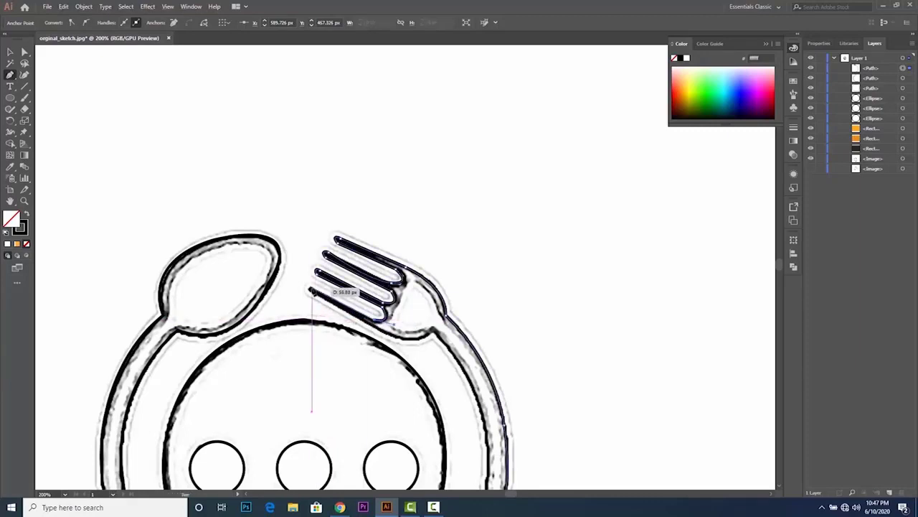
pyautogui.moveTo(310, 293); pyautogui.dragTo(312, 295)
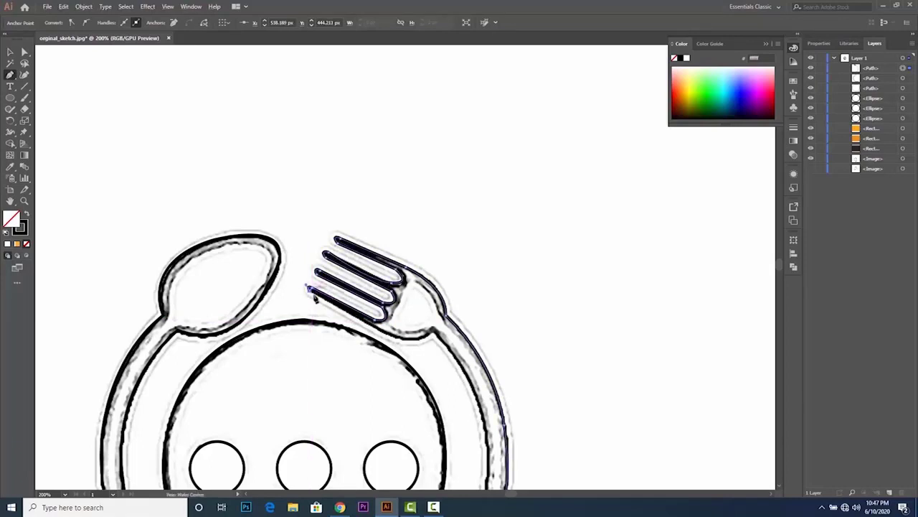
pyautogui.moveTo(434, 331)
pyautogui.mouseDown()
pyautogui.moveTo(452, 333)
pyautogui.moveTo(454, 307)
pyautogui.mouseUp()
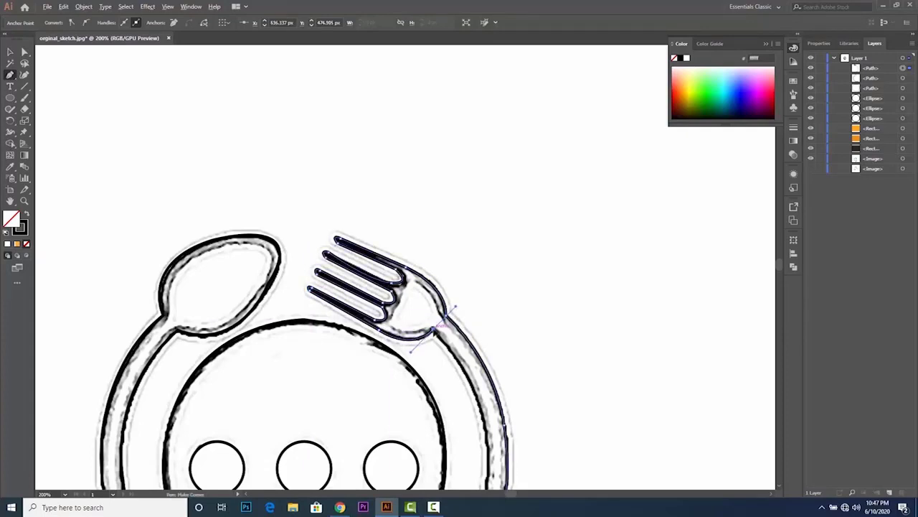
# Extend the outline down the ring's right rim and return to 100% zoom.
pyautogui.scroll(-2, 454, 308)
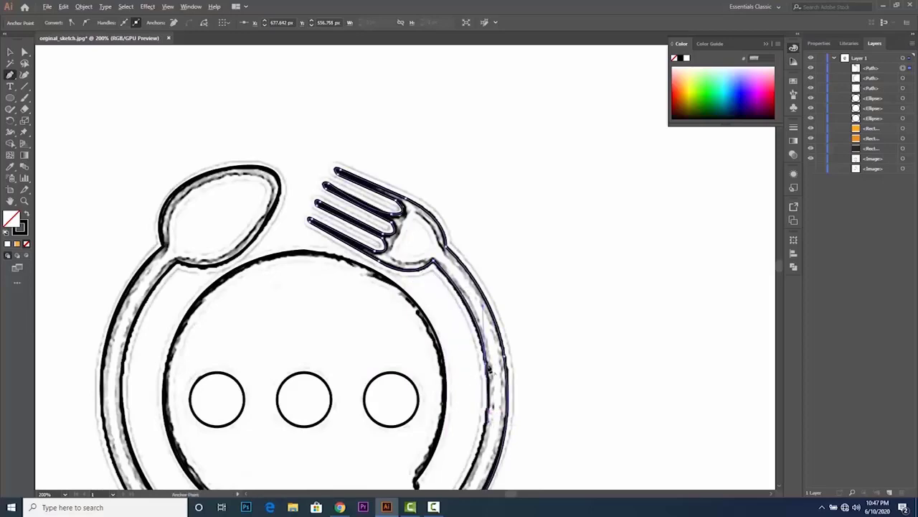
pyautogui.scroll(-2, 489, 370)
pyautogui.scroll(-1, 502, 400)
pyautogui.click(453, 414)
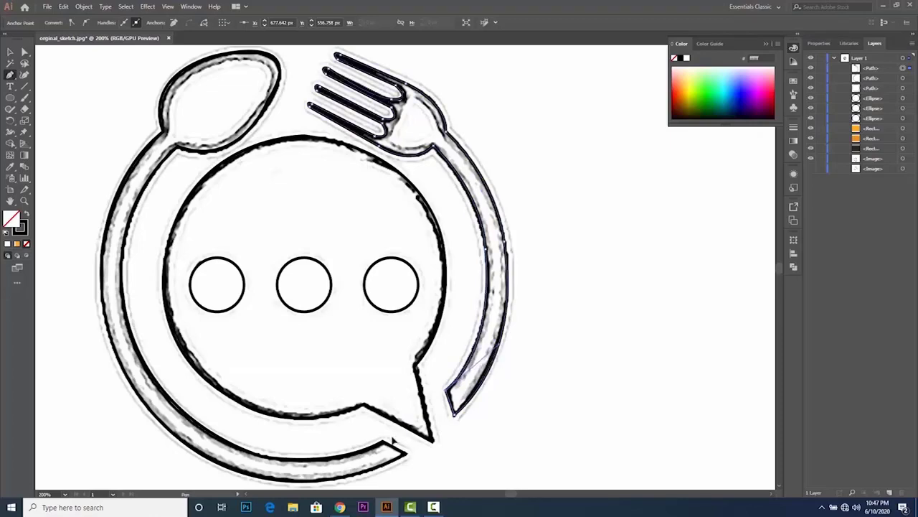
pyautogui.scroll(-2, 402, 439)
pyautogui.scroll(1, 461, 407)
pyautogui.scroll(2, 460, 408)
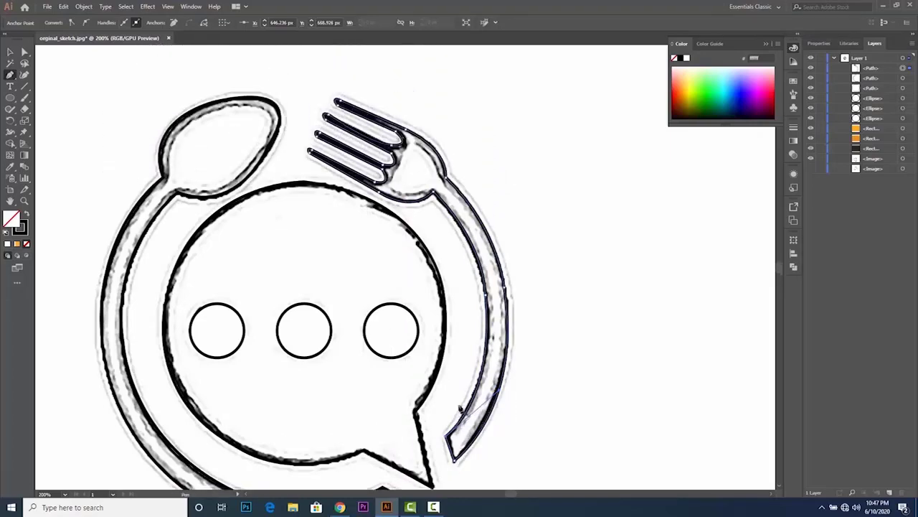
pyautogui.scroll(1, 460, 409)
pyautogui.hotkey('ctrl', '1')
# Fill the fork path with the black swatch colour using the Eyedropper.
pyautogui.scroll(1, 456, 402)
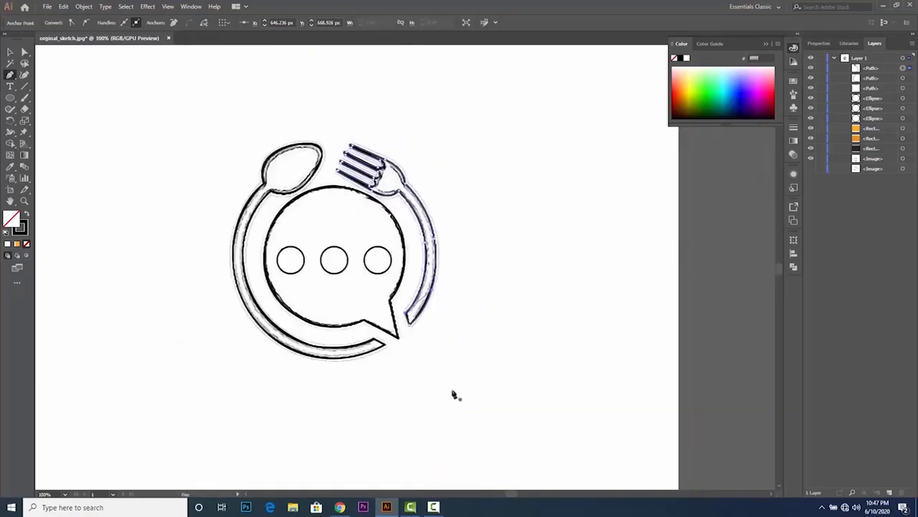
pyautogui.scroll(3, 454, 394)
pyautogui.scroll(2, 441, 396)
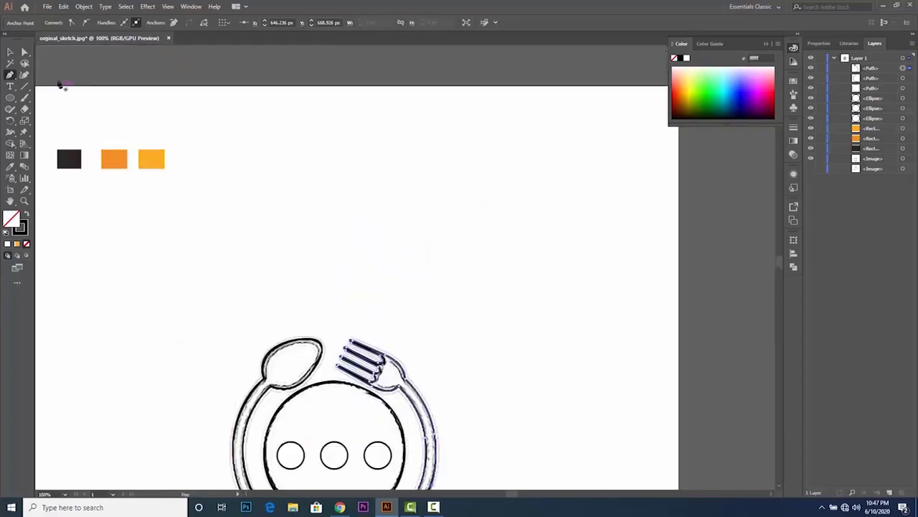
pyautogui.click(10, 51)
pyautogui.scroll(-3, 107, 173)
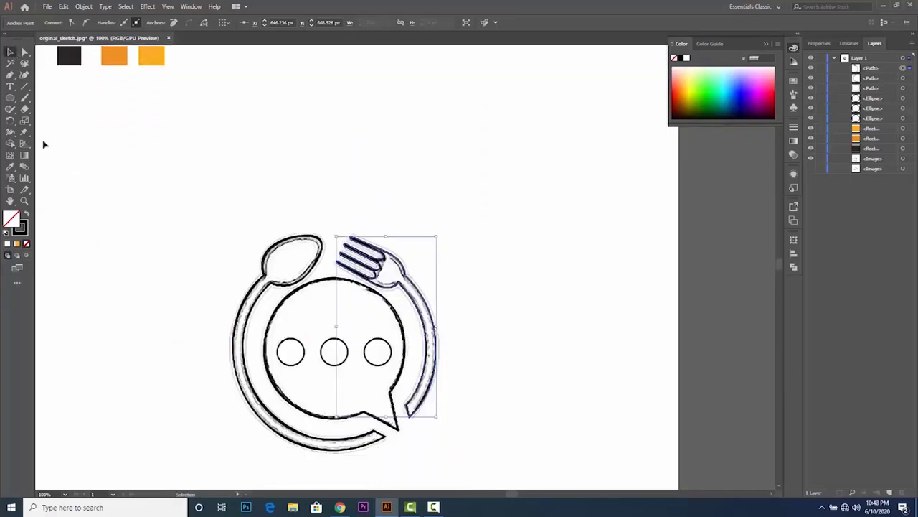
pyautogui.click(10, 167)
pyautogui.click(69, 56)
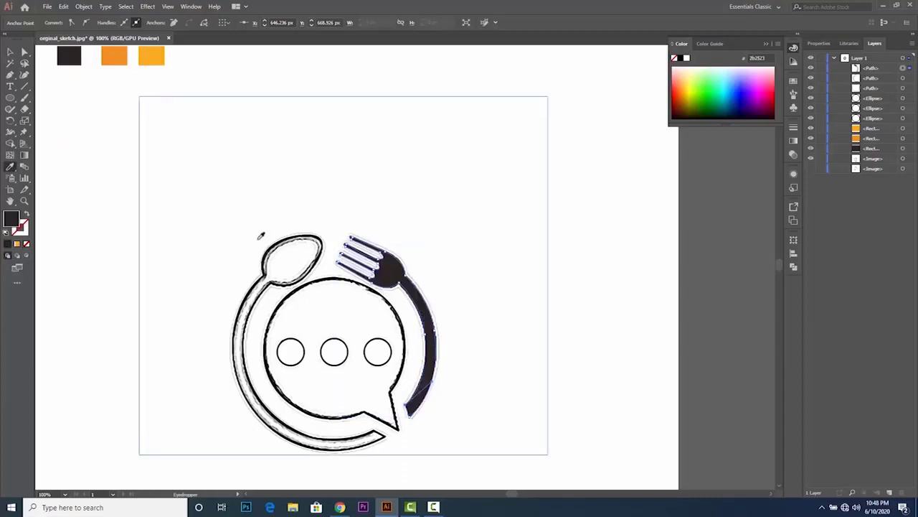
pyautogui.hotkey('ctrl', 'shift', 'h')
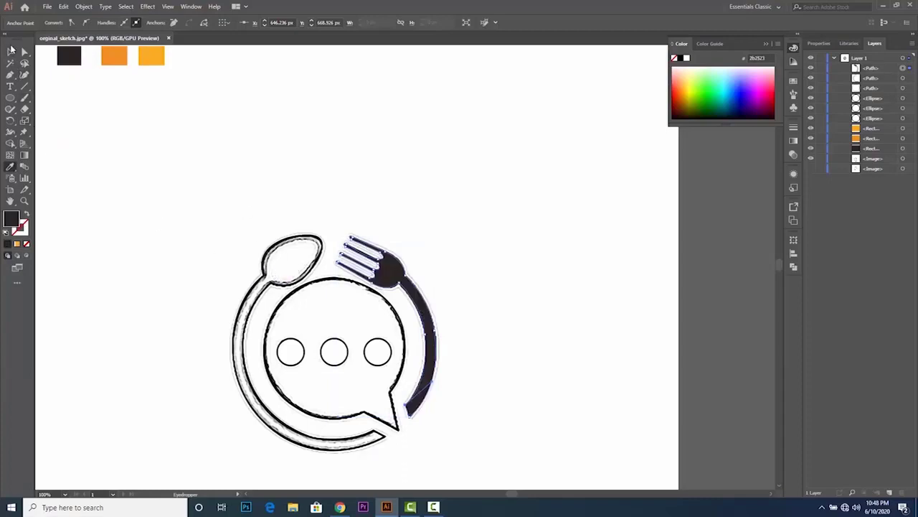
# Fill the spoon side of the ring with the same dark colour.
pyautogui.click(10, 52)
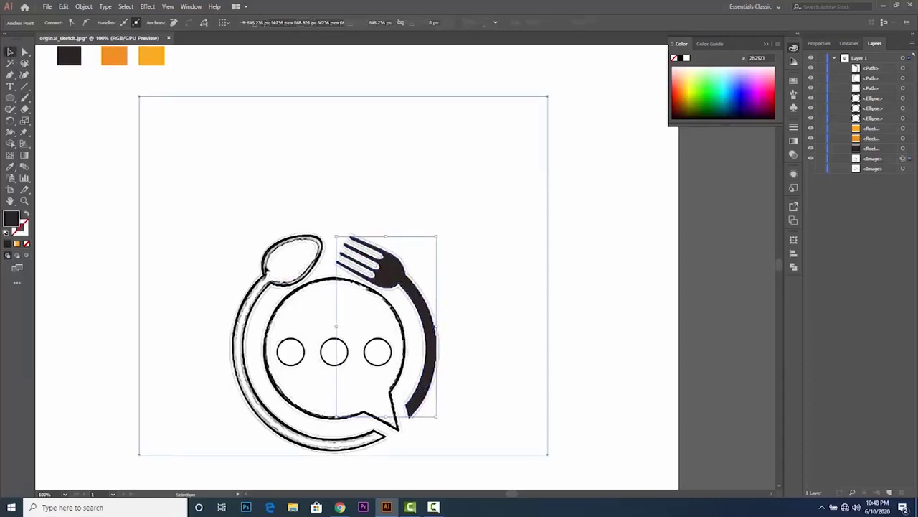
pyautogui.click(255, 262)
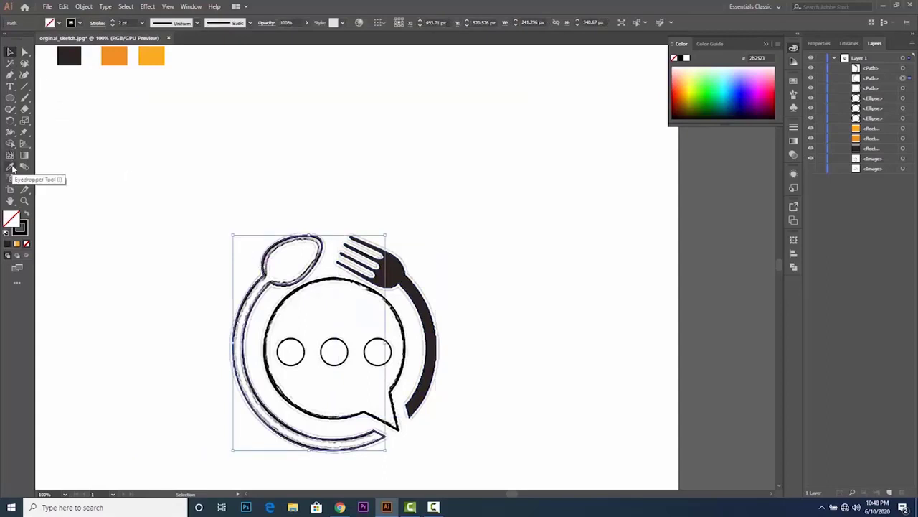
pyautogui.click(12, 167)
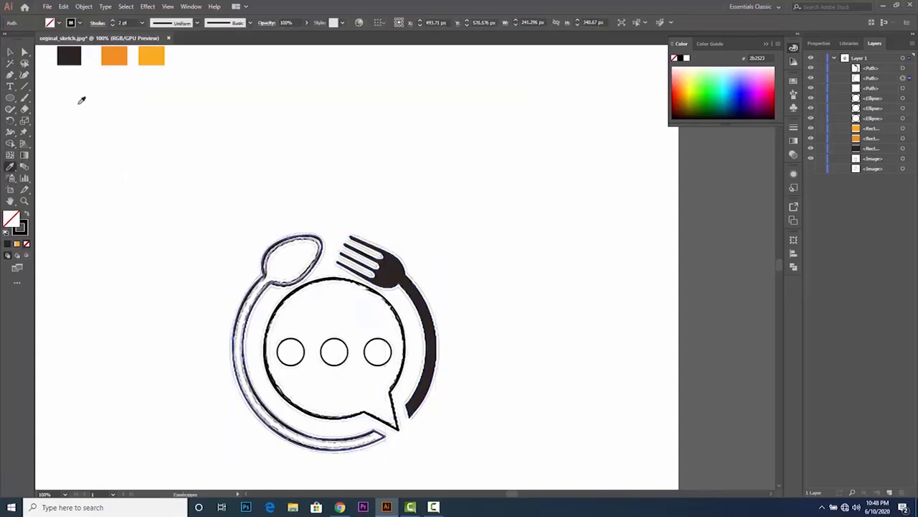
pyautogui.click(69, 57)
pyautogui.scroll(-3, 287, 322)
pyautogui.scroll(-2, 379, 383)
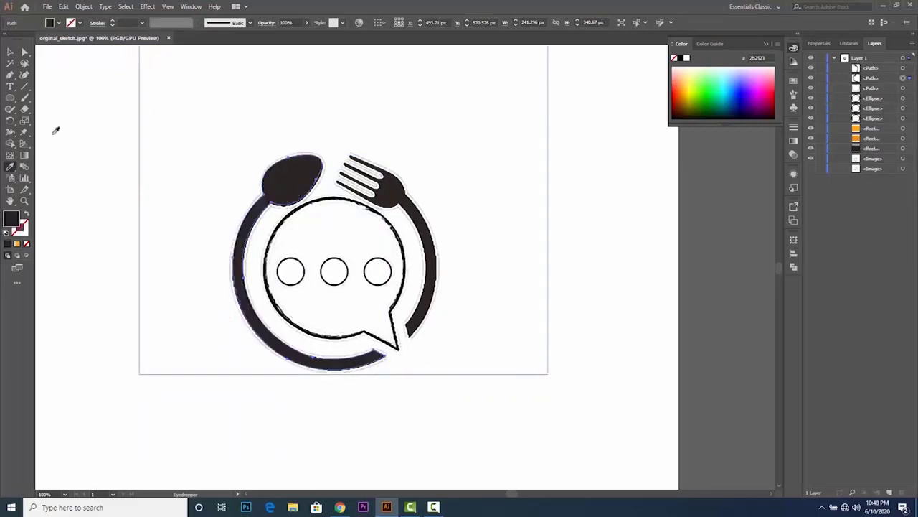
pyautogui.hotkey('ctrl', 'shift', 'h')
pyautogui.click(12, 52)
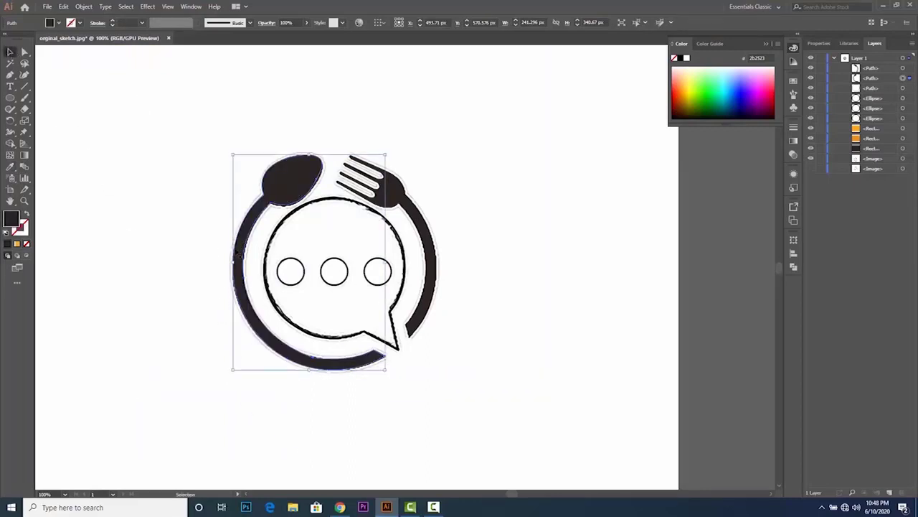
# Select the speech bubble shape, clicking past the dot circles and sketch image.
pyautogui.click(290, 284)
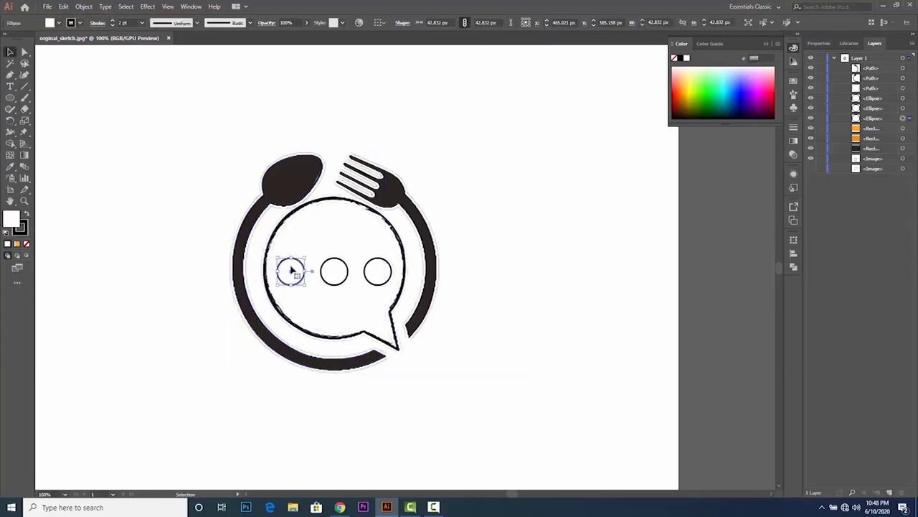
pyautogui.click(332, 270)
pyautogui.click(378, 272)
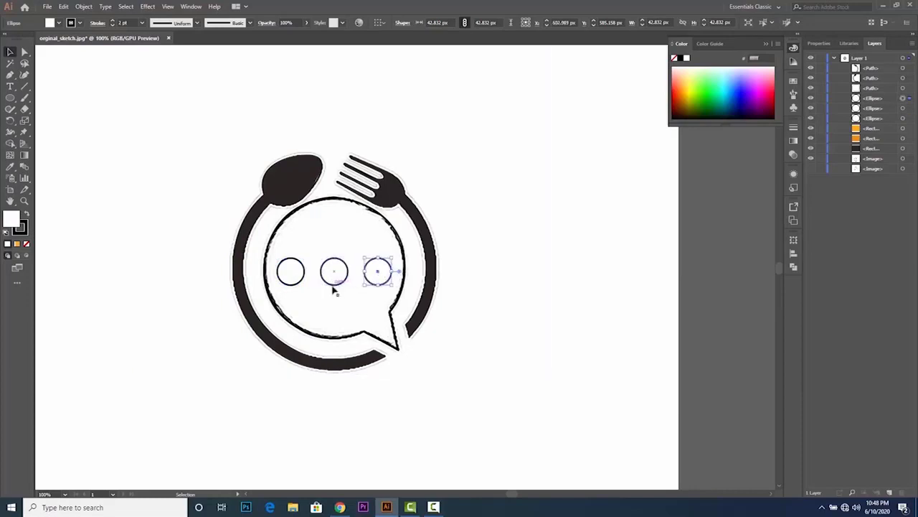
pyautogui.scroll(1, 330, 280)
pyautogui.click(322, 261)
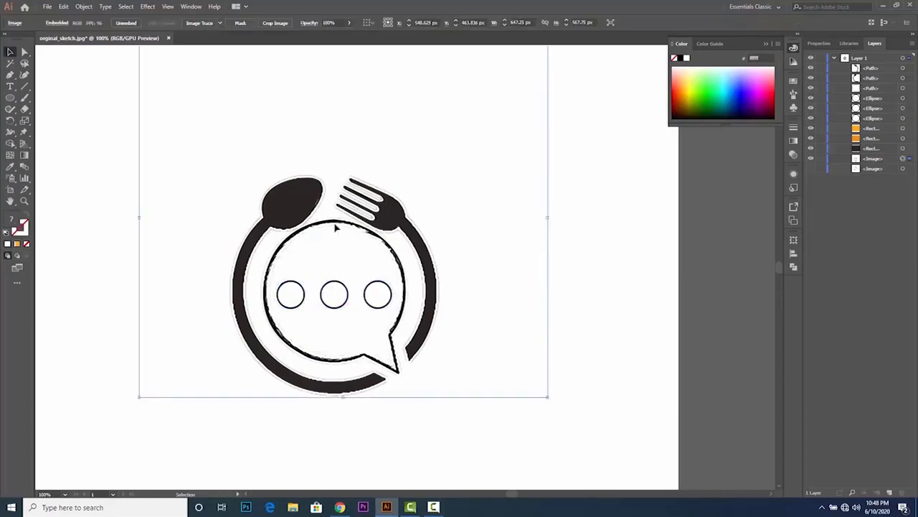
pyautogui.click(337, 226)
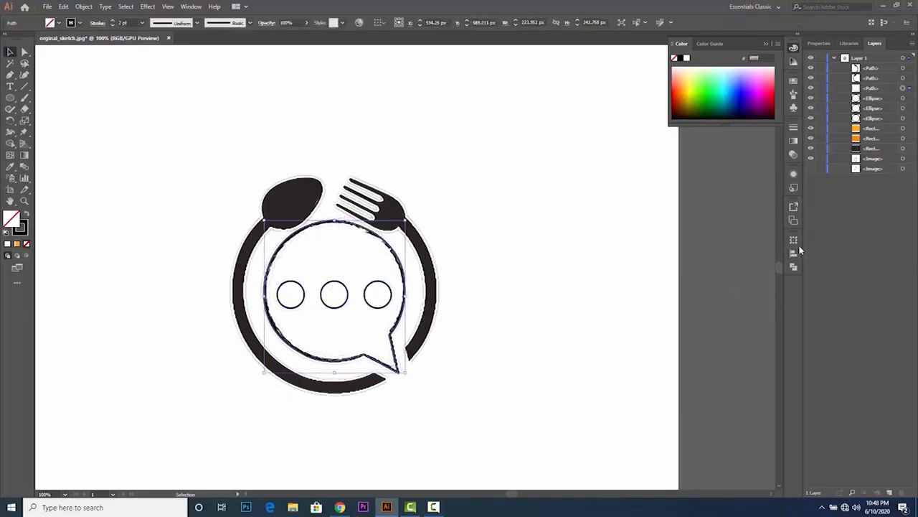
# Apply a linear gradient fill and move its white stop to 0% location.
pyautogui.click(771, 48)
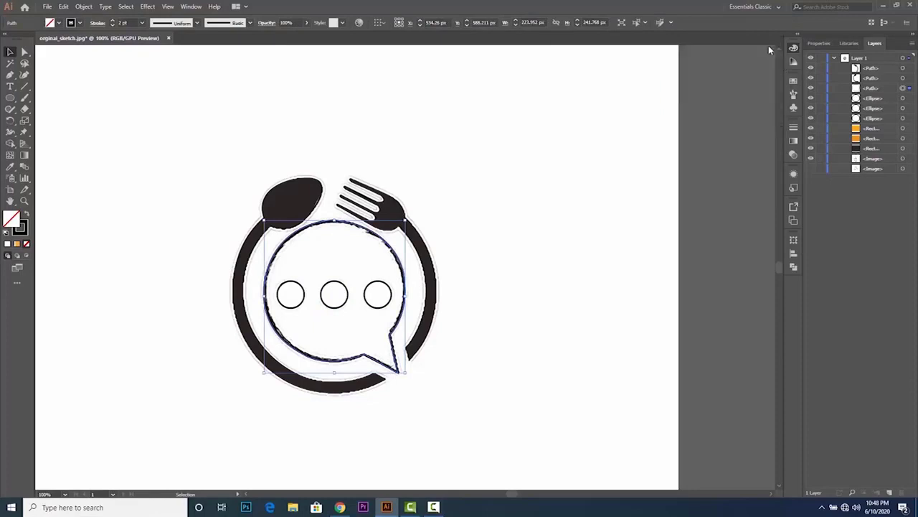
pyautogui.click(794, 141)
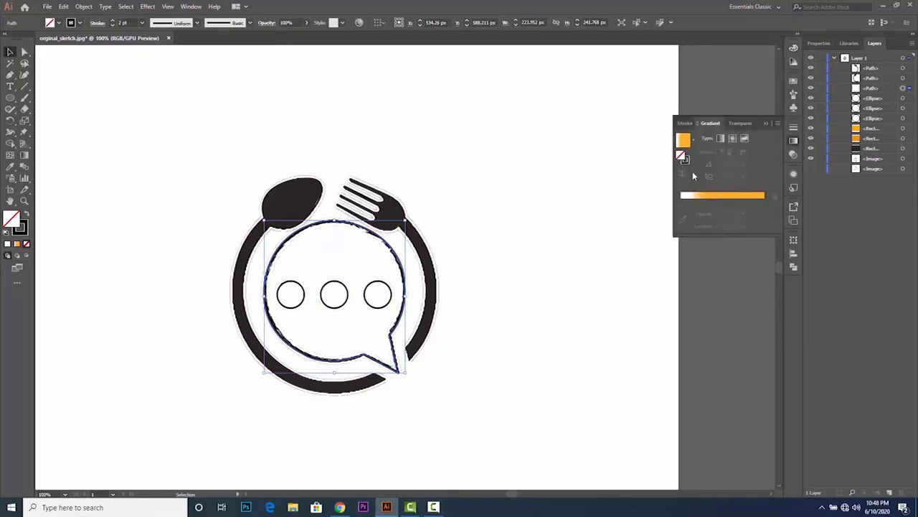
pyautogui.click(720, 139)
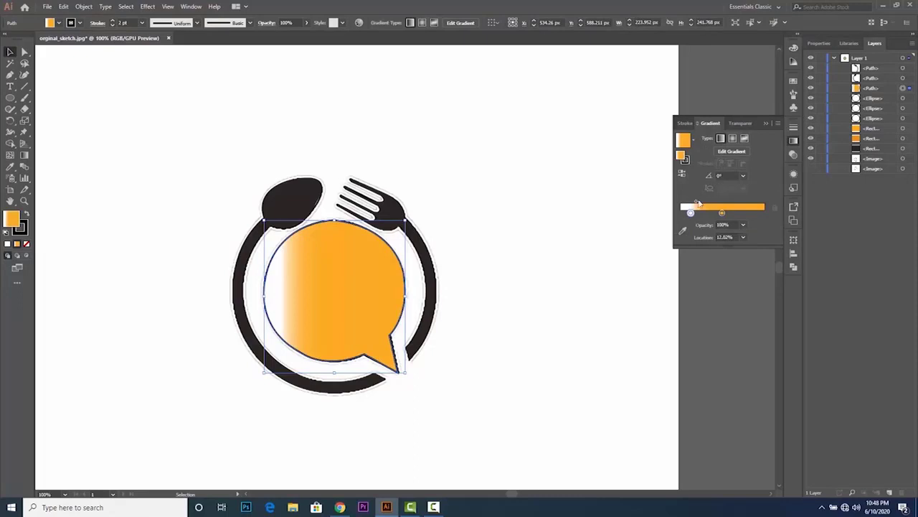
pyautogui.moveTo(690, 213); pyautogui.dragTo(680, 213)
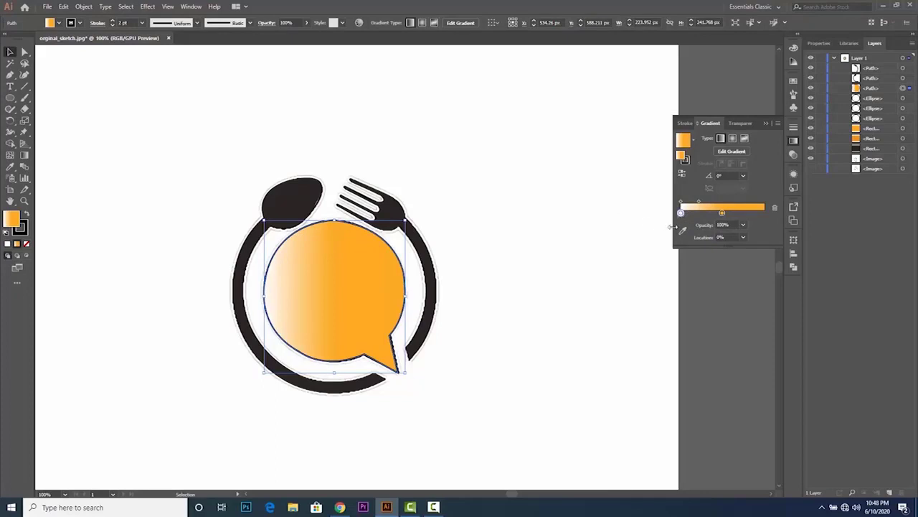
pyautogui.click(680, 229)
pyautogui.scroll(4, 426, 198)
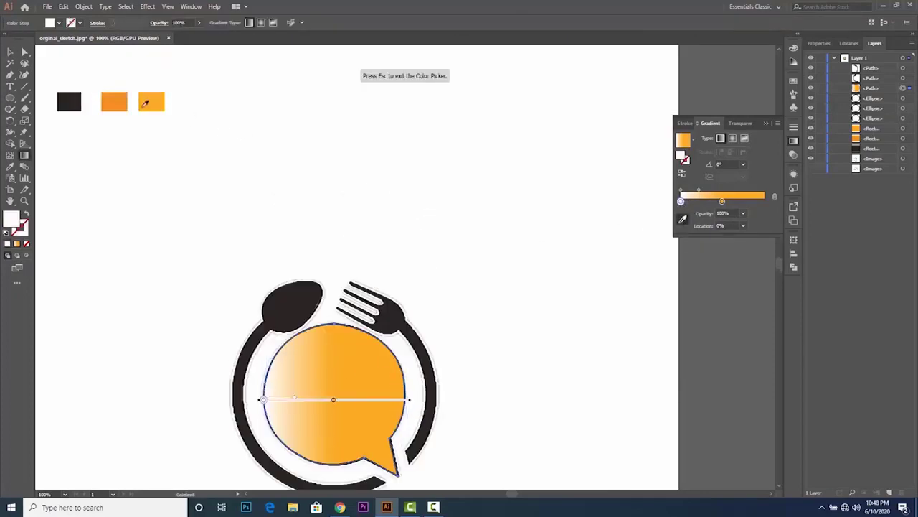
# Sample dark orange for the gradient stop, reposition the stops, and set the angle to -30°.
pyautogui.click(120, 100)
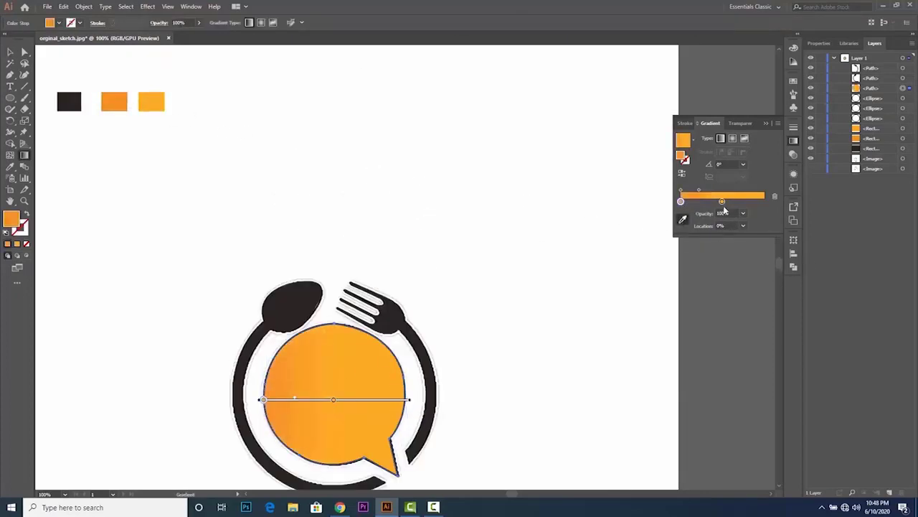
pyautogui.moveTo(721, 202); pyautogui.dragTo(744, 202)
pyautogui.moveTo(741, 205); pyautogui.dragTo(716, 204)
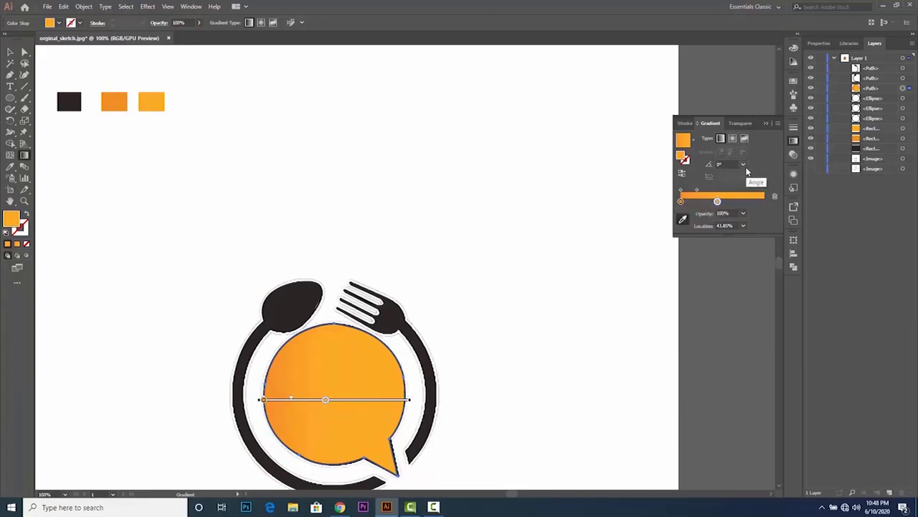
pyautogui.click(744, 165)
pyautogui.click(755, 273)
pyautogui.write('-30')
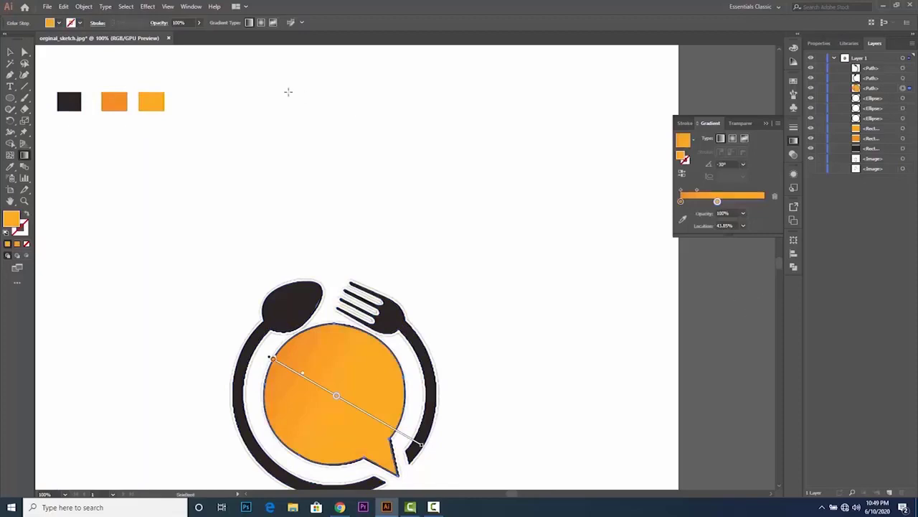
pyautogui.click(9, 50)
pyautogui.click(445, 190)
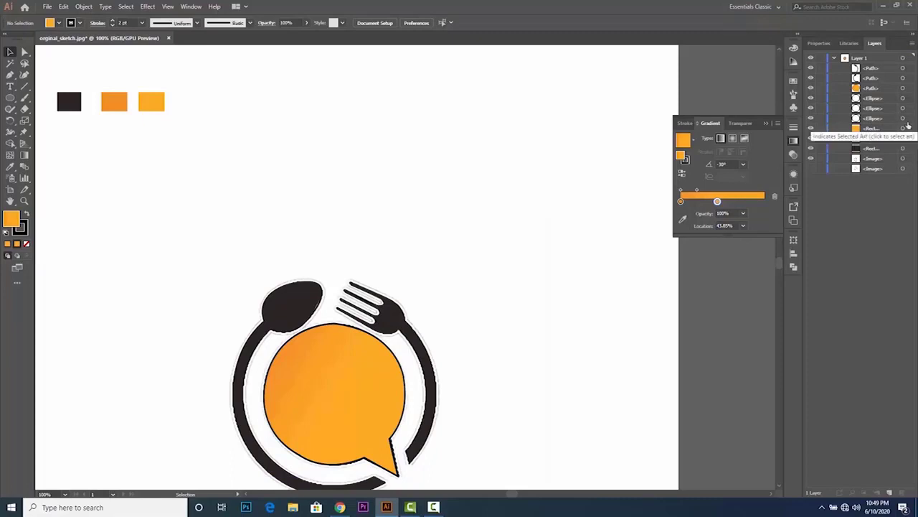
# Drag the three ellipse rows above the bubble path in the Layers panel, then deselect.
pyautogui.click(904, 118)
pyautogui.keyDown('shift'); pyautogui.click(910, 99); pyautogui.keyUp('shift')
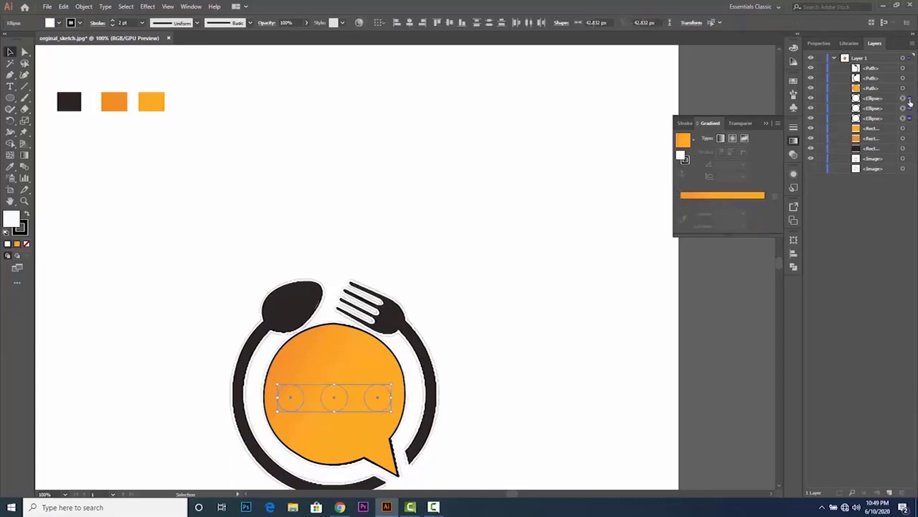
pyautogui.moveTo(892, 107); pyautogui.dragTo(883, 63)
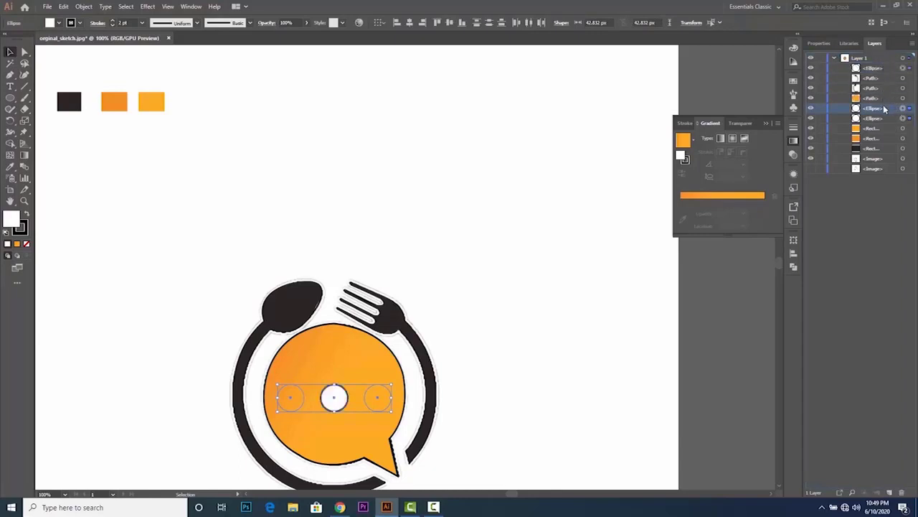
pyautogui.moveTo(884, 108); pyautogui.dragTo(883, 80)
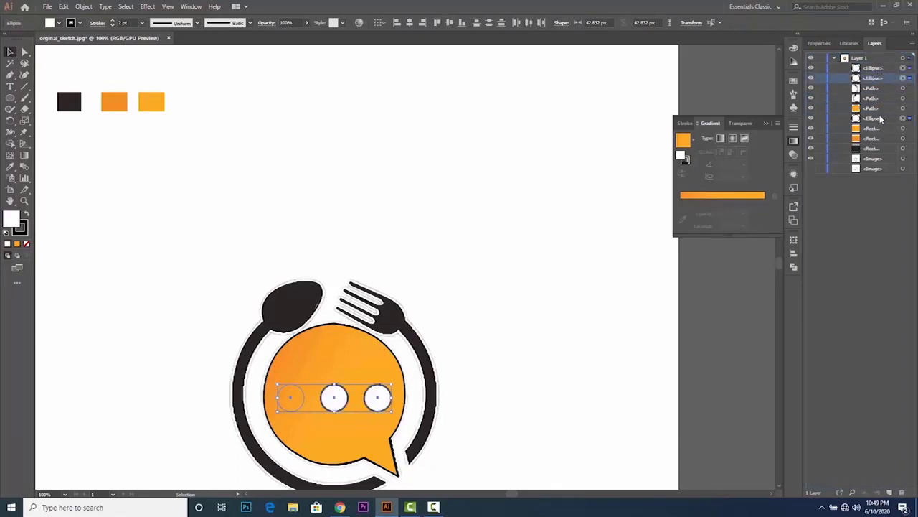
pyautogui.moveTo(882, 118); pyautogui.dragTo(884, 89)
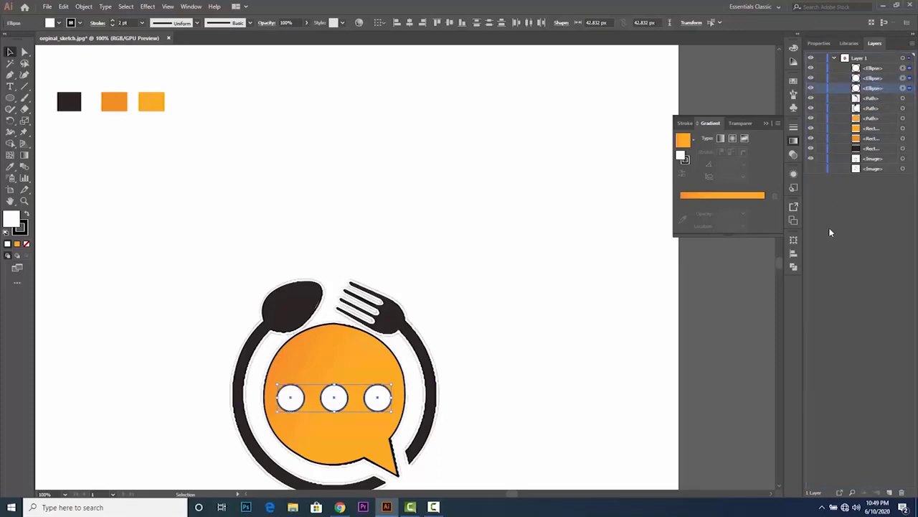
pyautogui.click(768, 320)
pyautogui.scroll(-2, 729, 318)
pyautogui.scroll(-2, 729, 318)
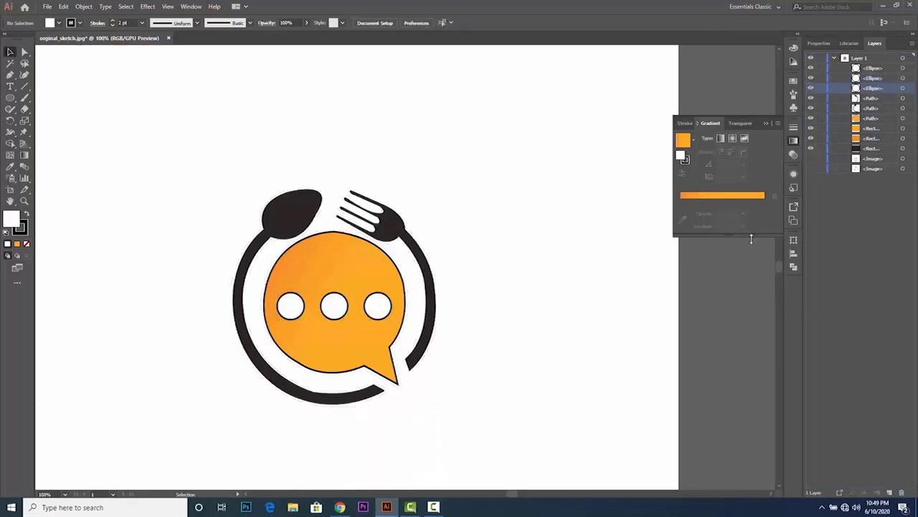
# Centre the logo on the artboard and collapse the floating Gradient panel into the dock.
pyautogui.scroll(-2, 711, 270)
pyautogui.scroll(-1, 712, 270)
pyautogui.scroll(-1, 712, 269)
pyautogui.scroll(-1, 712, 271)
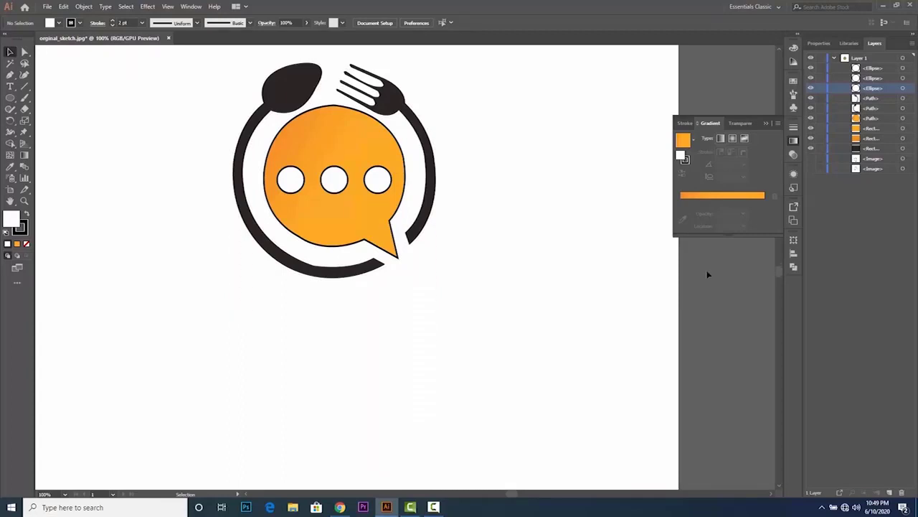
pyautogui.scroll(1, 707, 274)
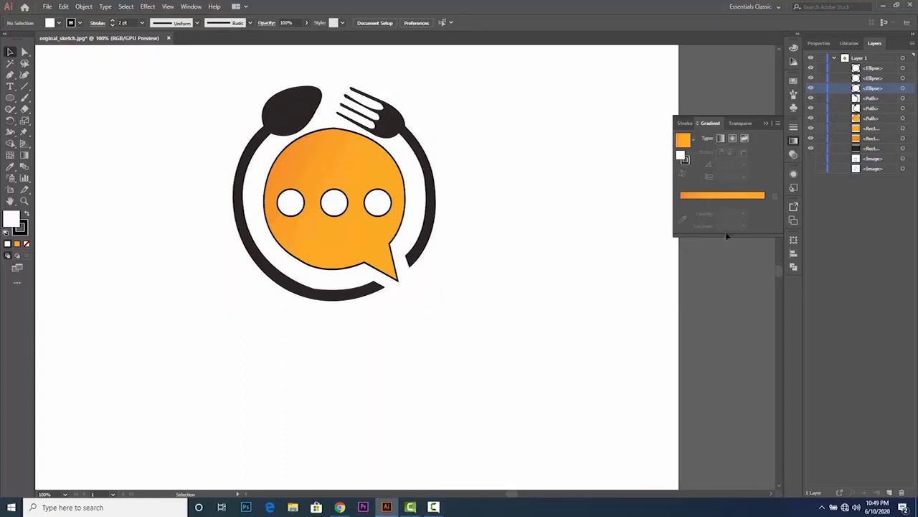
pyautogui.click(766, 122)
pyautogui.scroll(2, 698, 224)
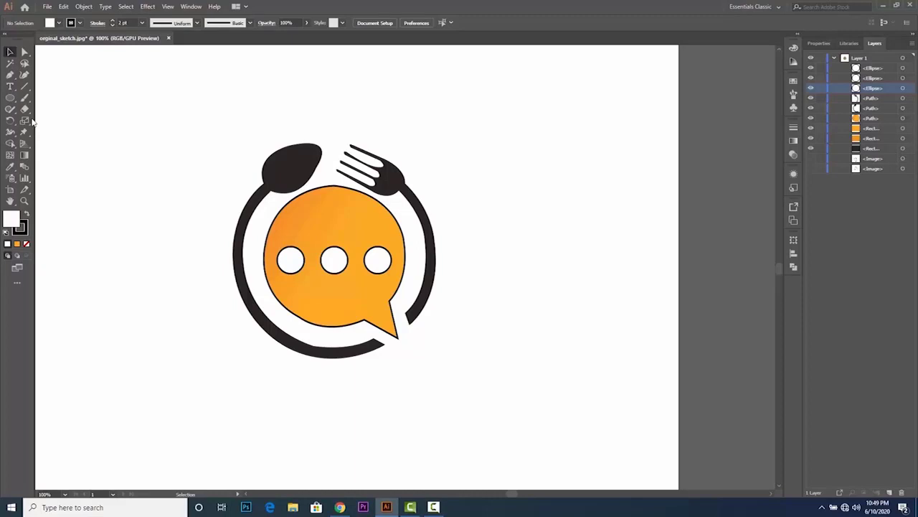
# Add a text object reading 'Food' below the logo.
pyautogui.click(10, 86)
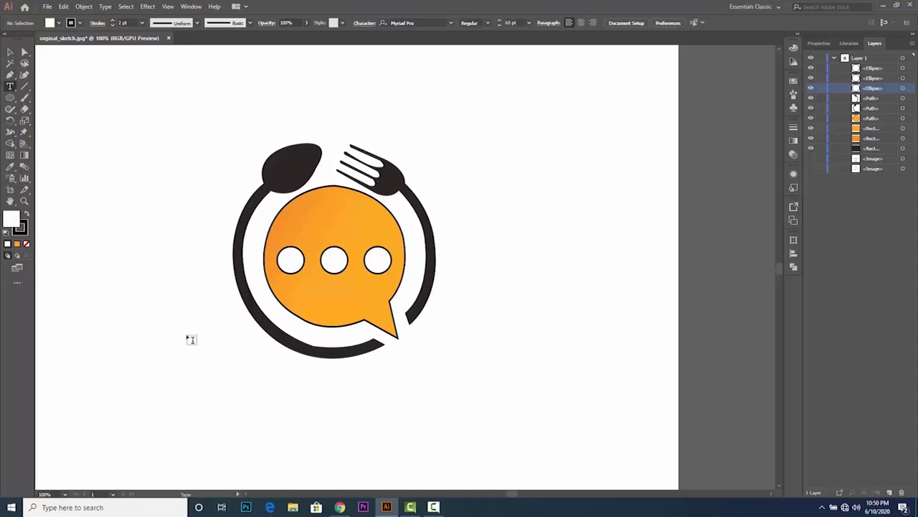
pyautogui.click(251, 386)
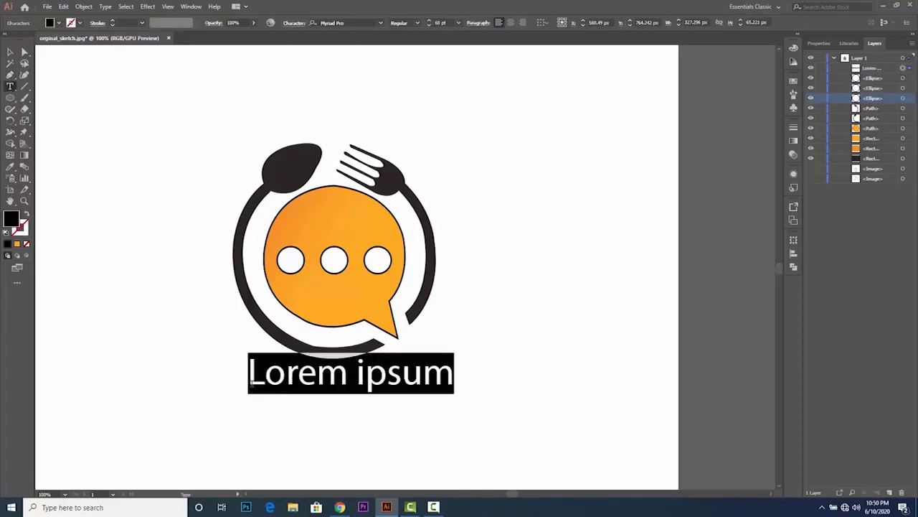
pyautogui.write('F')
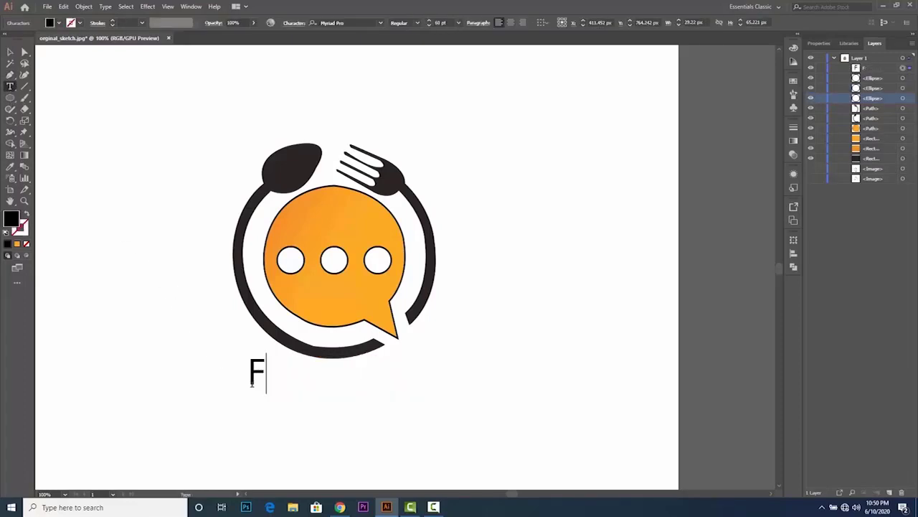
pyautogui.write('ood')
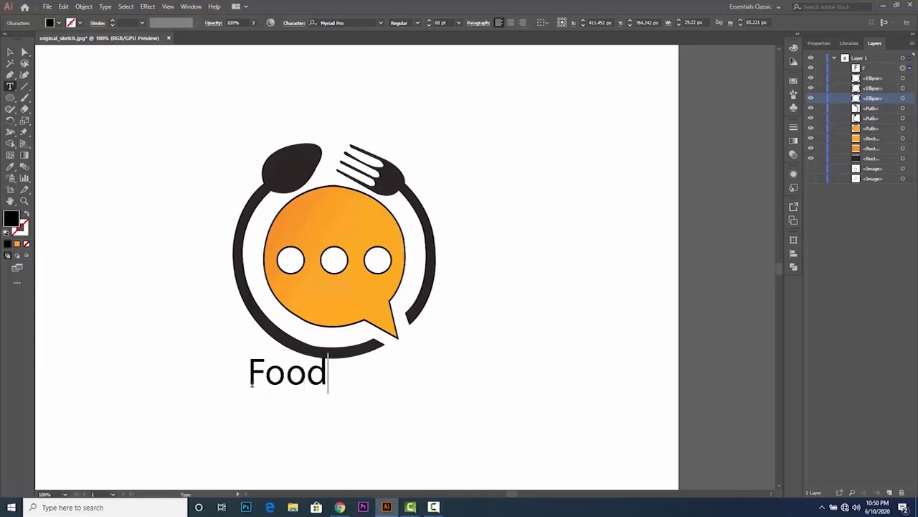
pyautogui.click(10, 52)
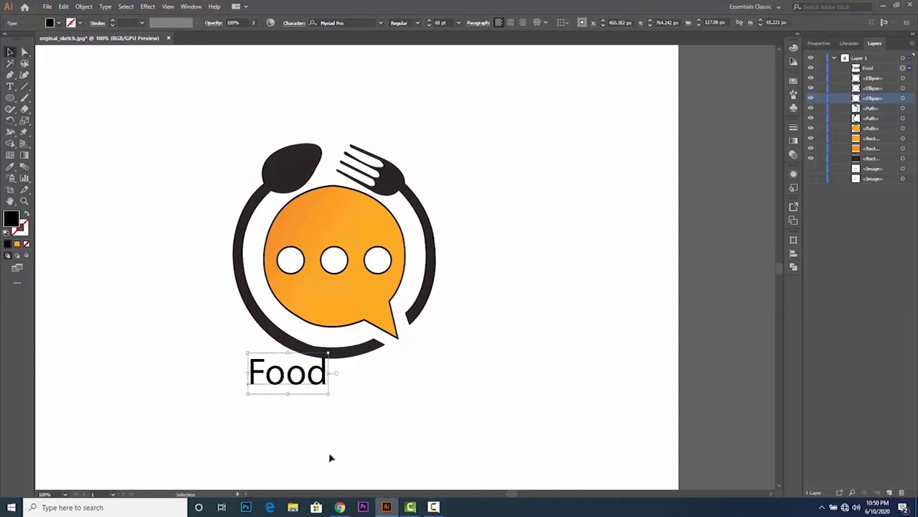
# Add a second text object reading 'Order' to the right of 'Food'.
pyautogui.click(10, 86)
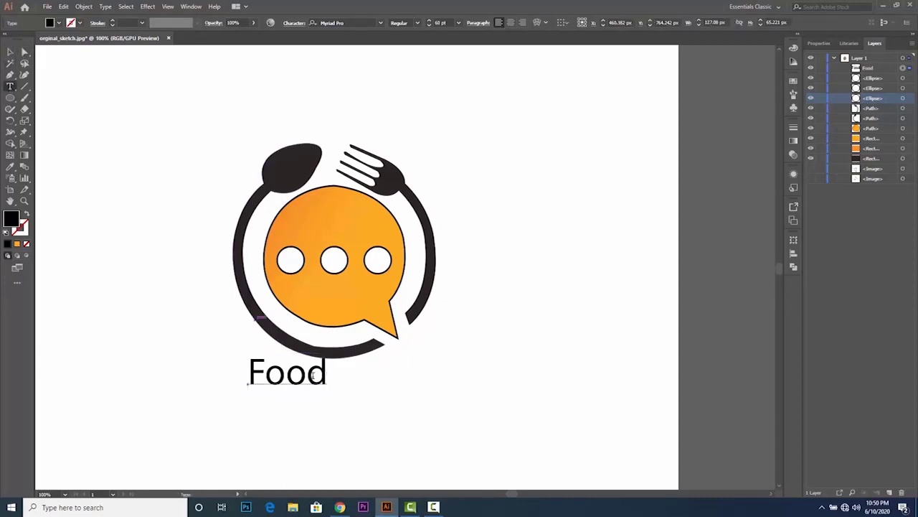
pyautogui.click(350, 383)
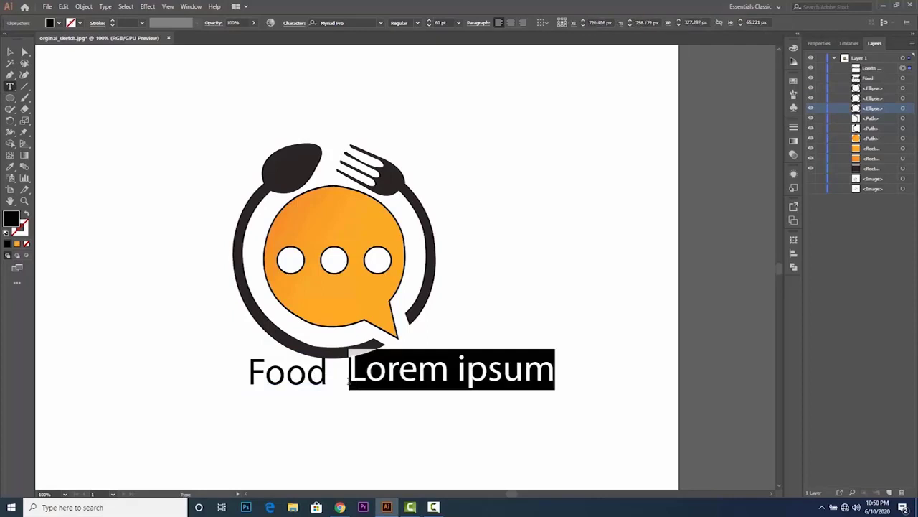
pyautogui.write('O')
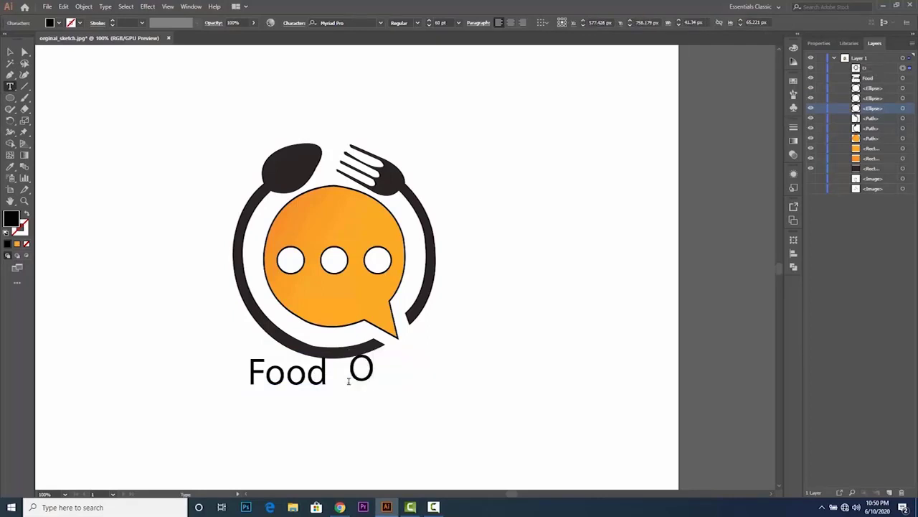
pyautogui.write('rder')
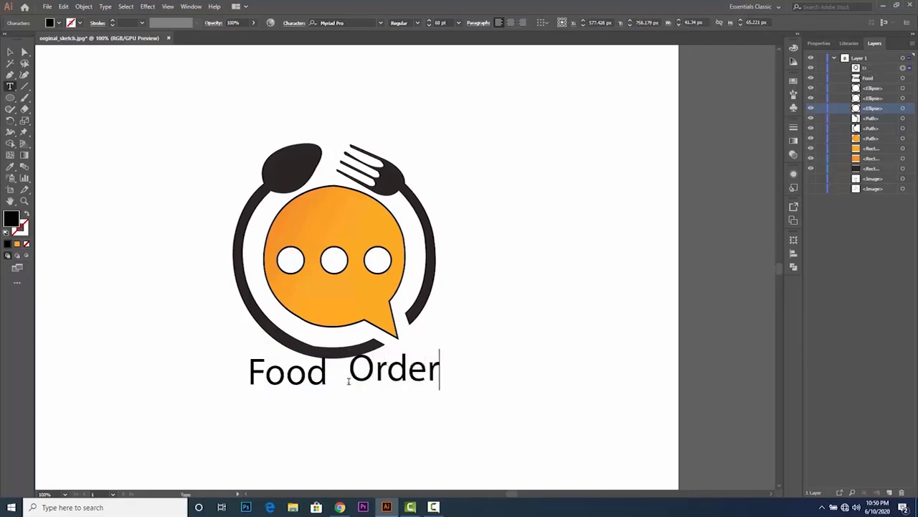
pyautogui.click(10, 52)
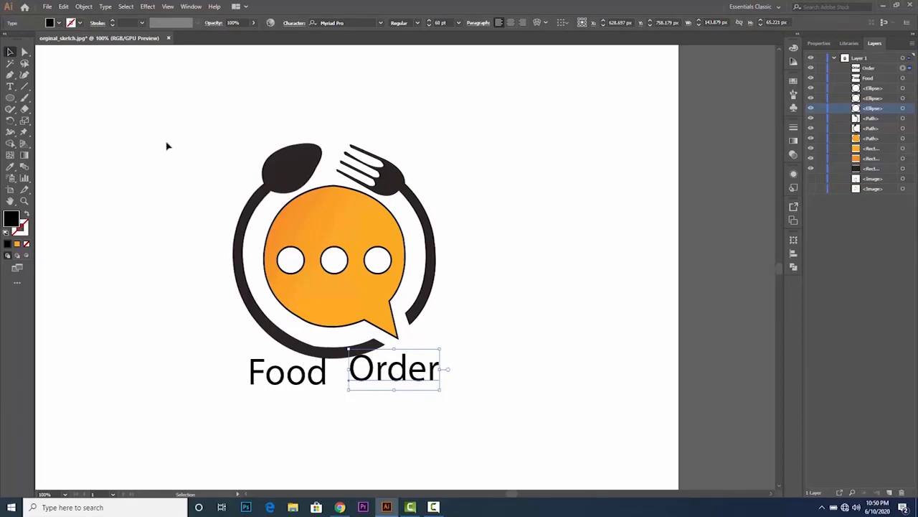
# Colour 'Order' with the darker orange swatch and remove its outline.
pyautogui.click(9, 167)
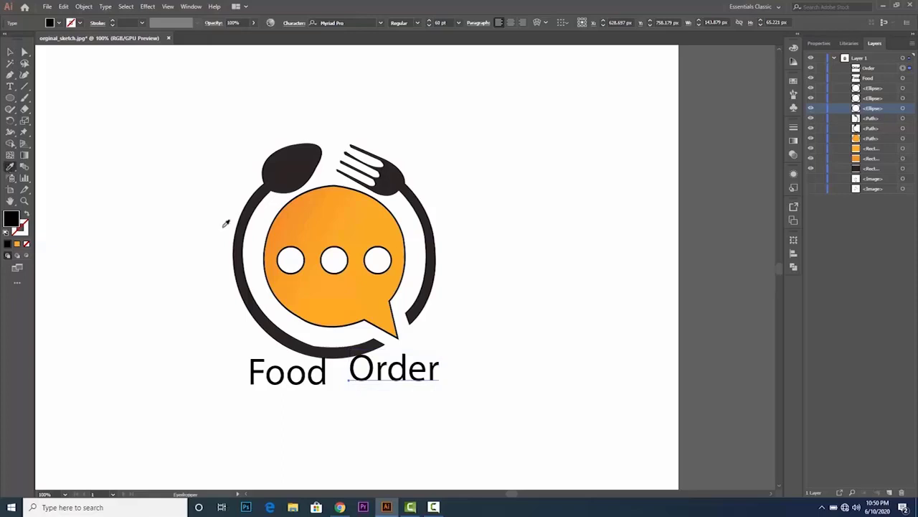
pyautogui.click(352, 227)
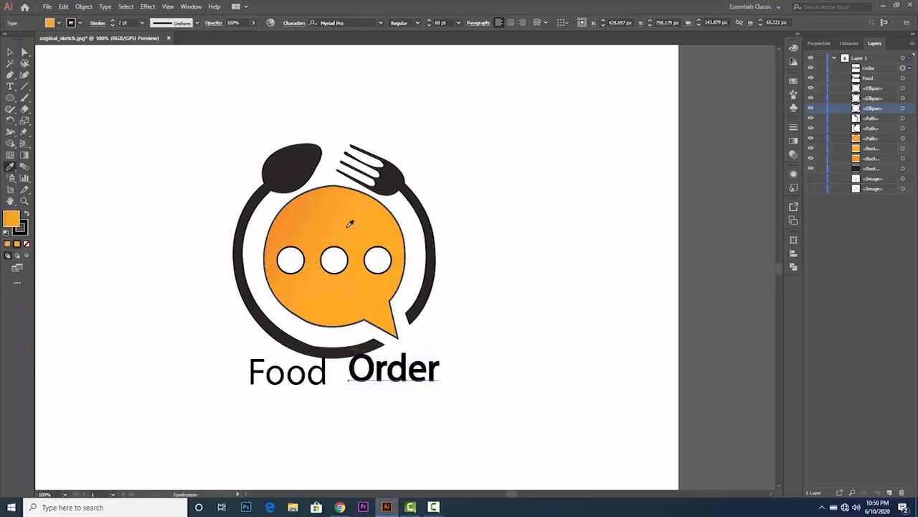
pyautogui.click(111, 25)
pyautogui.click(112, 26)
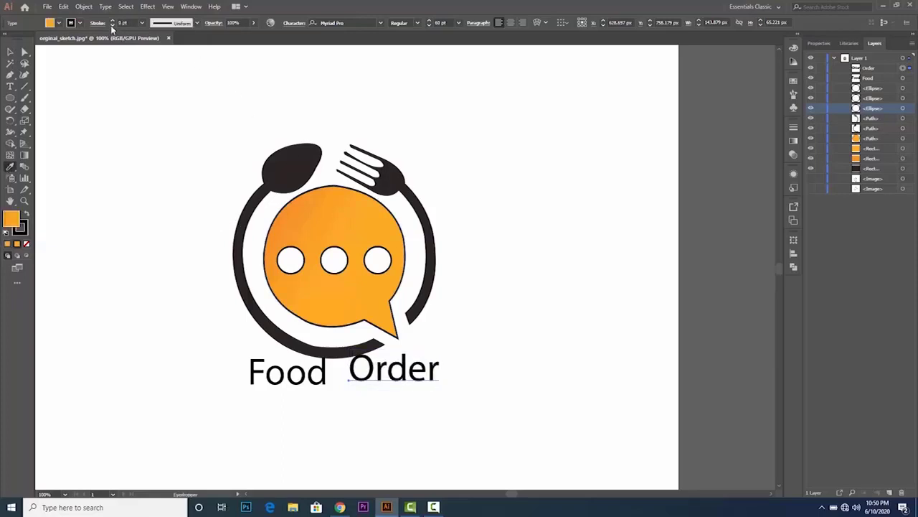
pyautogui.click(111, 25)
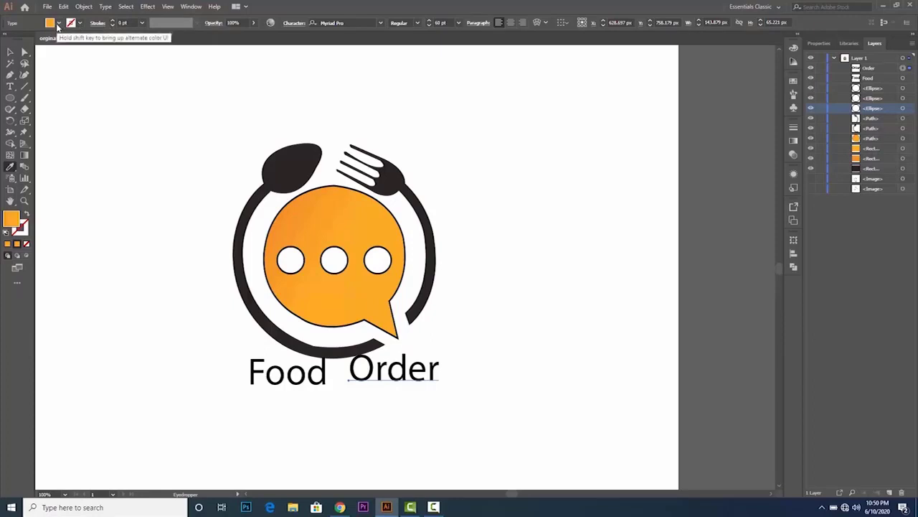
pyautogui.scroll(5, 86, 72)
pyautogui.click(124, 83)
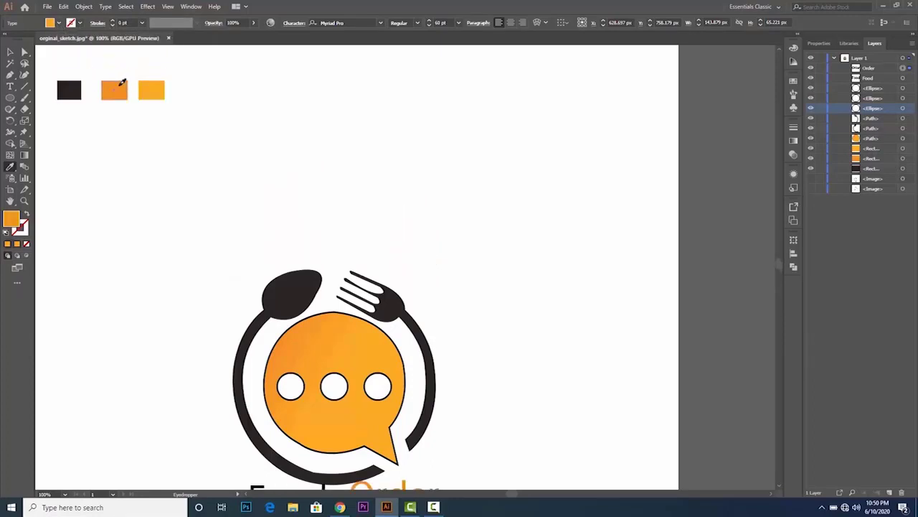
pyautogui.scroll(-5, 153, 96)
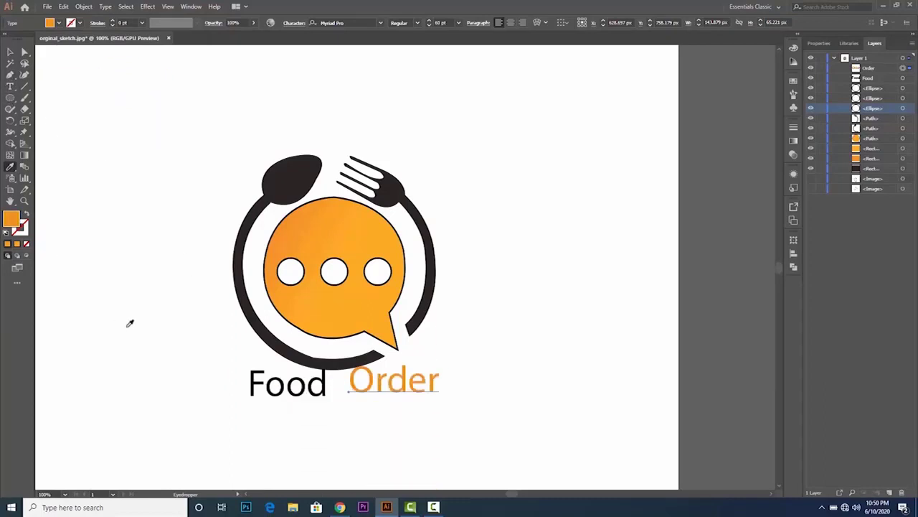
# Give 'Food' the dark swatch colour and zoom out to the whole artboard.
pyautogui.press('v')
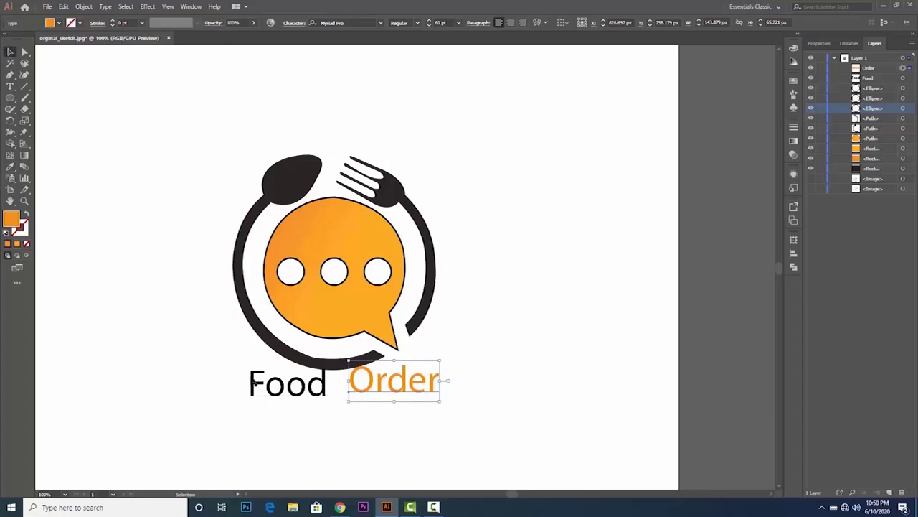
pyautogui.click(251, 381)
pyautogui.scroll(2, 230, 368)
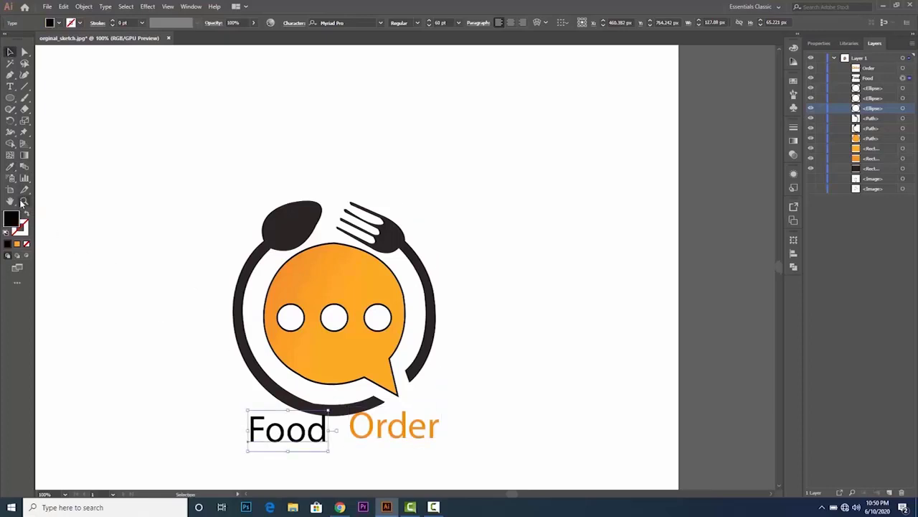
pyautogui.click(10, 166)
pyautogui.scroll(2, 66, 190)
pyautogui.scroll(1, 67, 190)
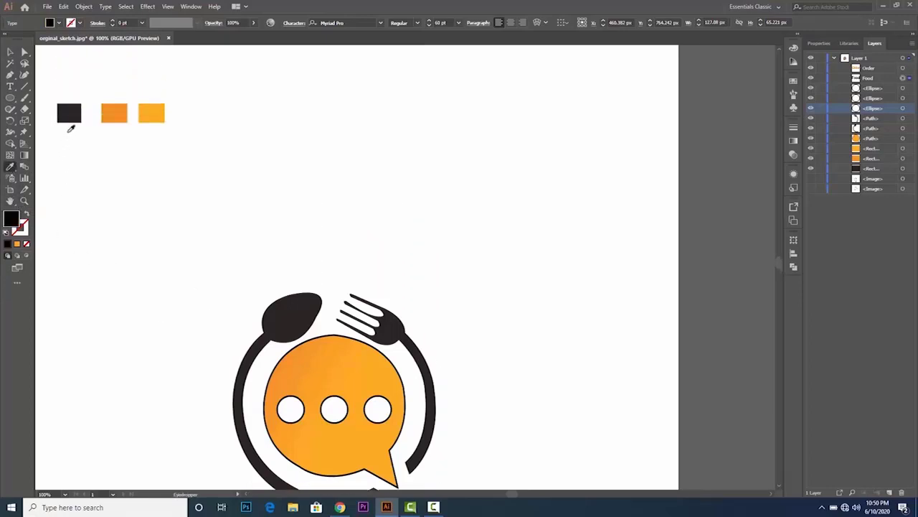
pyautogui.click(69, 114)
pyautogui.click(10, 53)
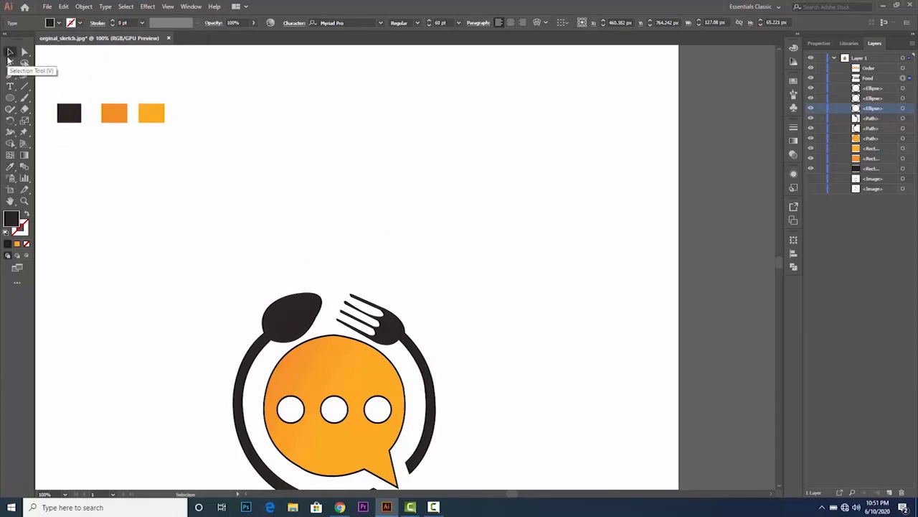
pyautogui.hotkey('ctrl', '-')
pyautogui.hotkey('ctrl', '-')
# Place 'Food' and 'Order' on the same baseline beneath the ring.
pyautogui.scroll(2, 378, 326)
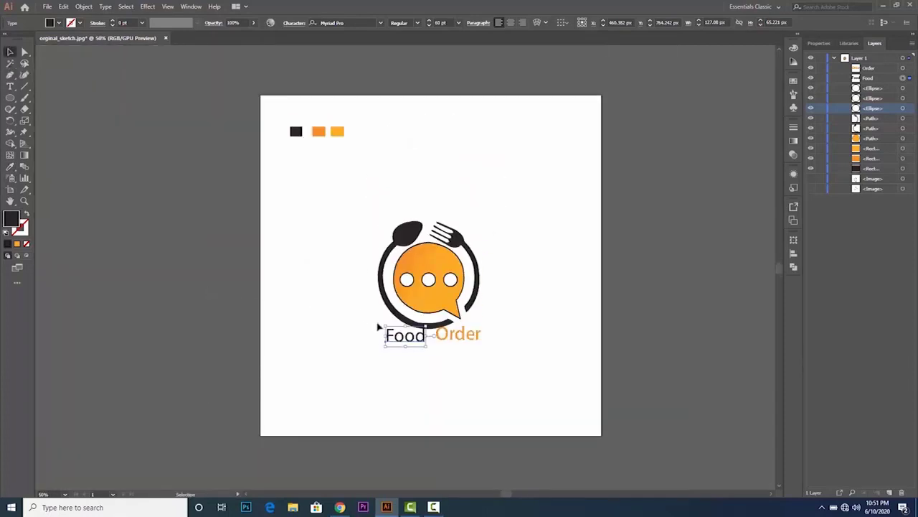
pyautogui.hotkey('ctrl', '+')
pyautogui.hotkey('ctrl', '+')
pyautogui.hotkey('ctrl', '+')
pyautogui.scroll(-1, 392, 302)
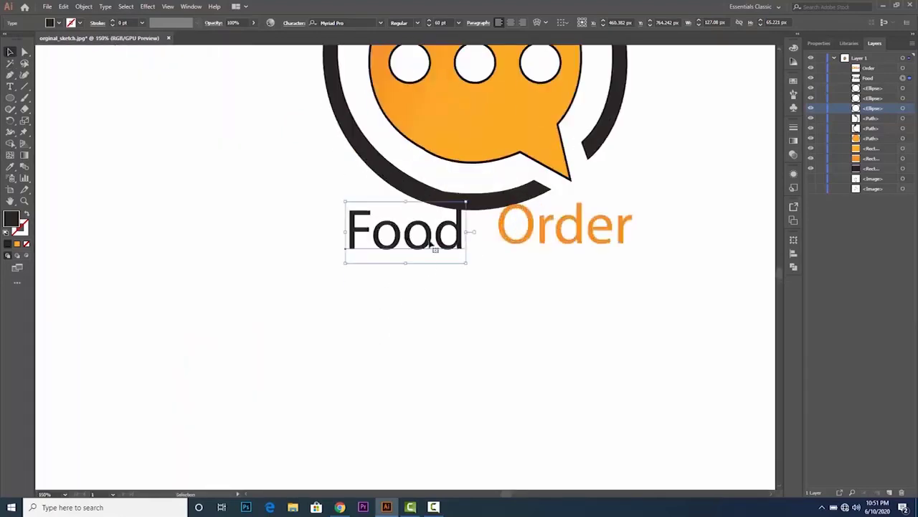
pyautogui.moveTo(432, 244); pyautogui.dragTo(438, 265)
pyautogui.click(545, 242)
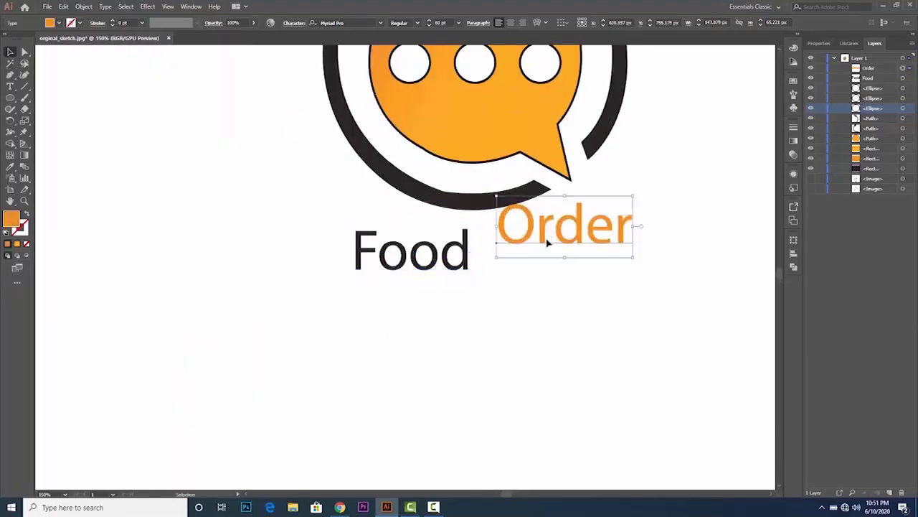
pyautogui.moveTo(547, 242); pyautogui.dragTo(533, 264)
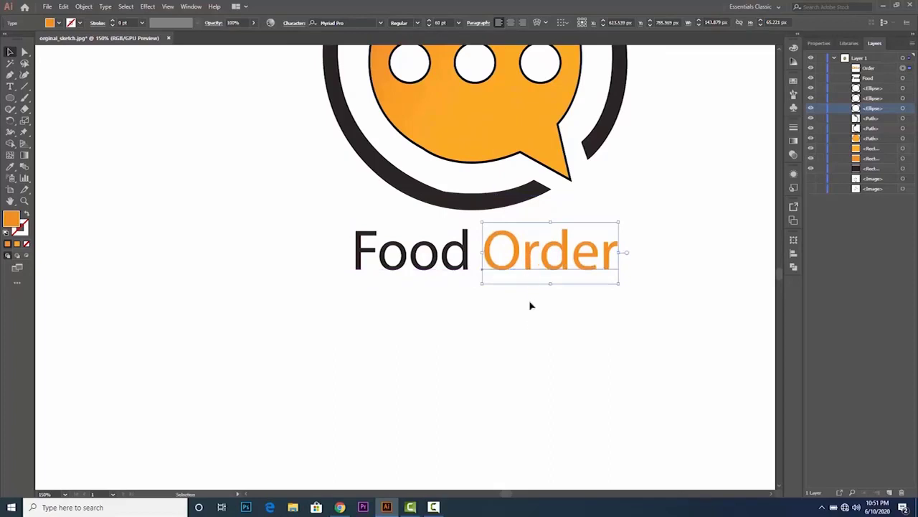
pyautogui.click(531, 323)
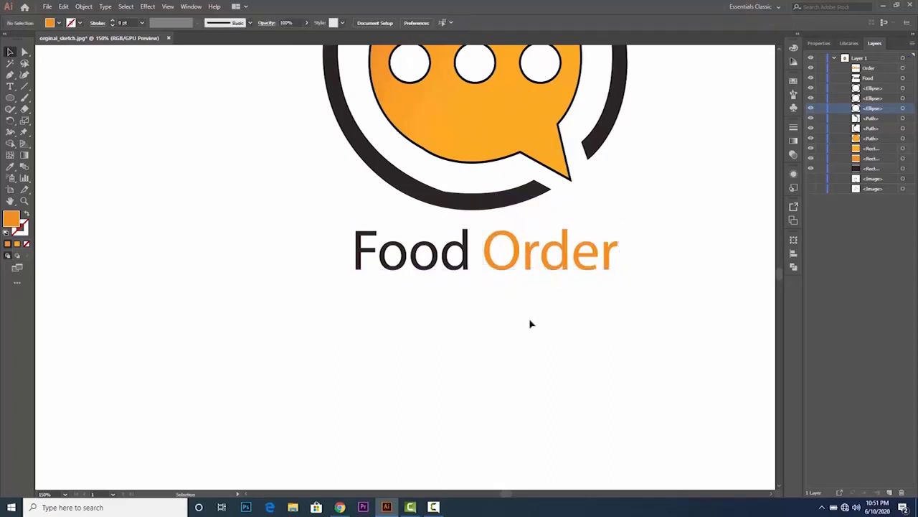
# Nudge 'Order' left until it touches 'Food', forming 'FoodOrder', then zoom out.
pyautogui.click(534, 270)
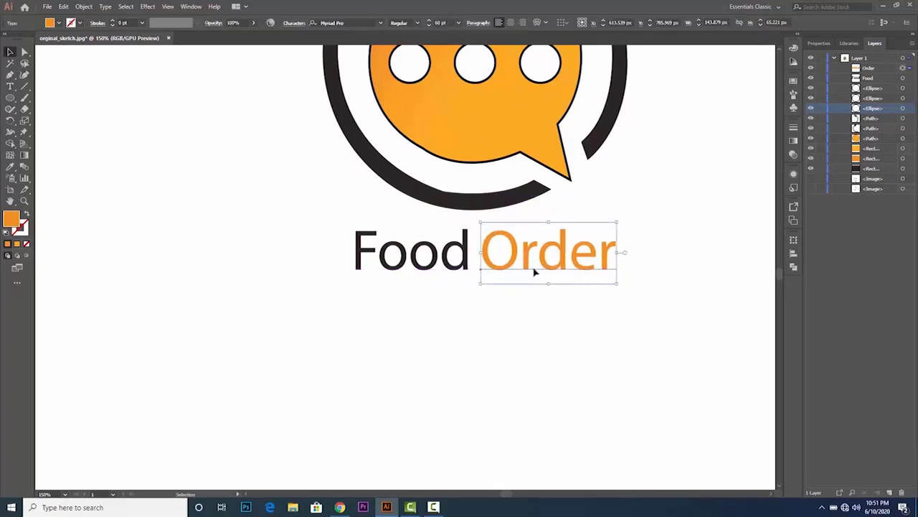
pyautogui.press('Left')
pyautogui.press('Left')
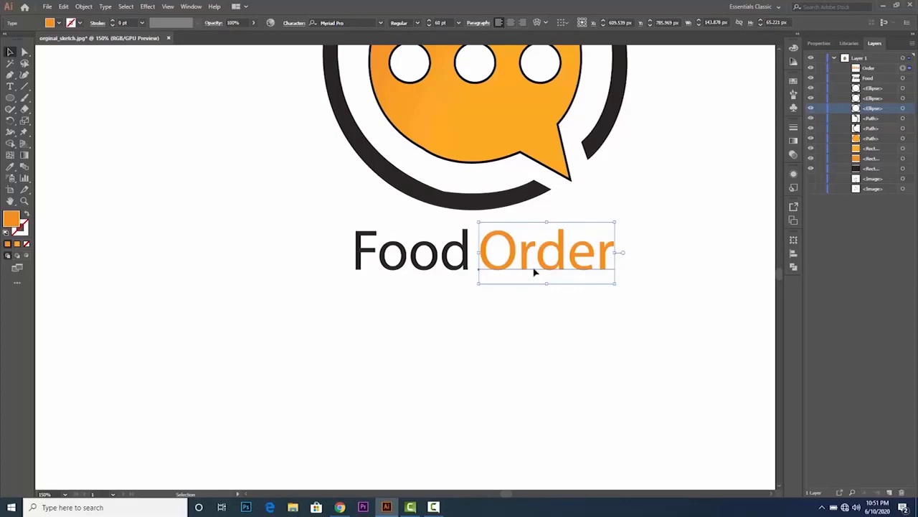
pyautogui.press('Left')
pyautogui.press('Left')
pyautogui.press('Left')
pyautogui.press('Left')
pyautogui.press('Left')
pyautogui.press('Left')
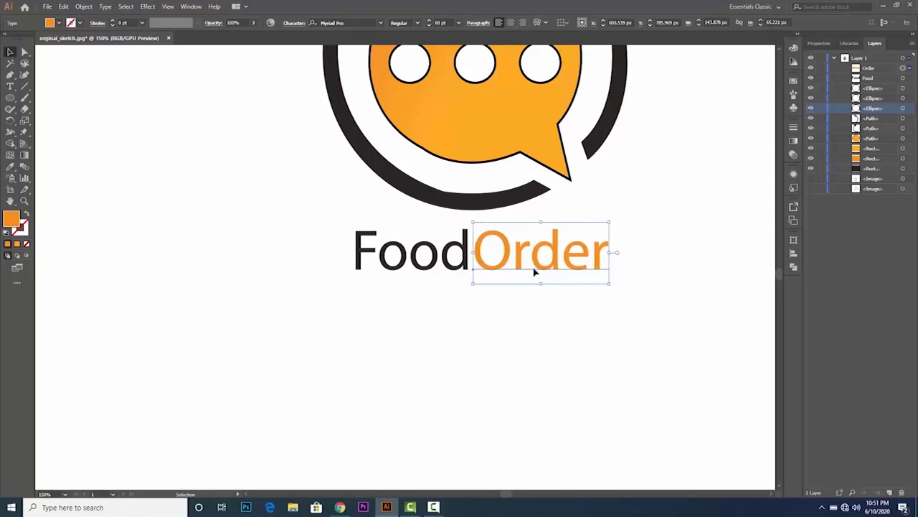
pyautogui.scroll(2, 535, 272)
pyautogui.scroll(2, 534, 271)
pyautogui.scroll(1, 534, 272)
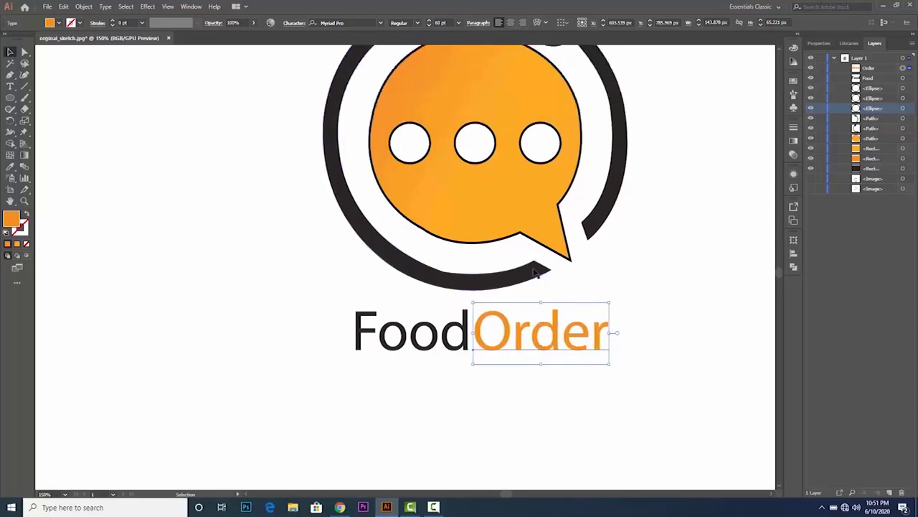
pyautogui.click(534, 271)
pyautogui.hotkey('ctrl', '-')
pyautogui.hotkey('ctrl', '-')
pyautogui.click(671, 252)
pyautogui.scroll(1, 672, 251)
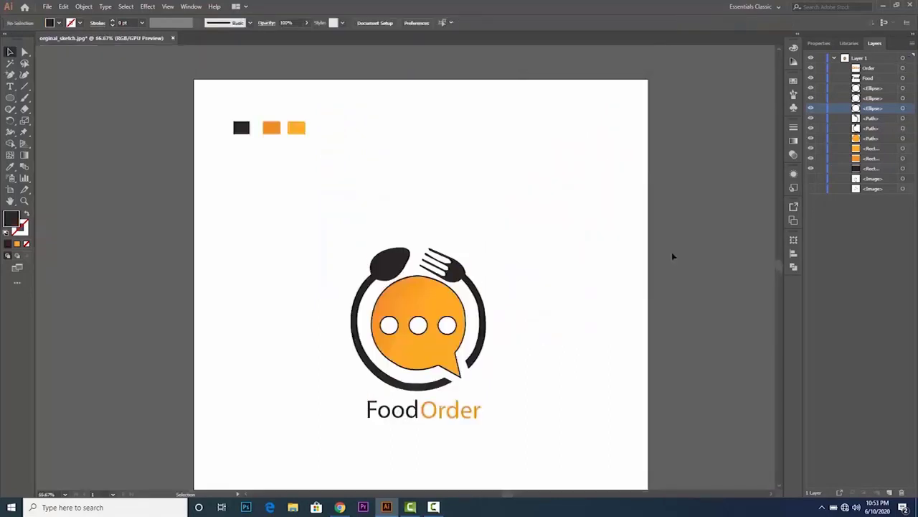
pyautogui.hotkey('ctrl', '-')
pyautogui.hotkey('ctrl', '-')
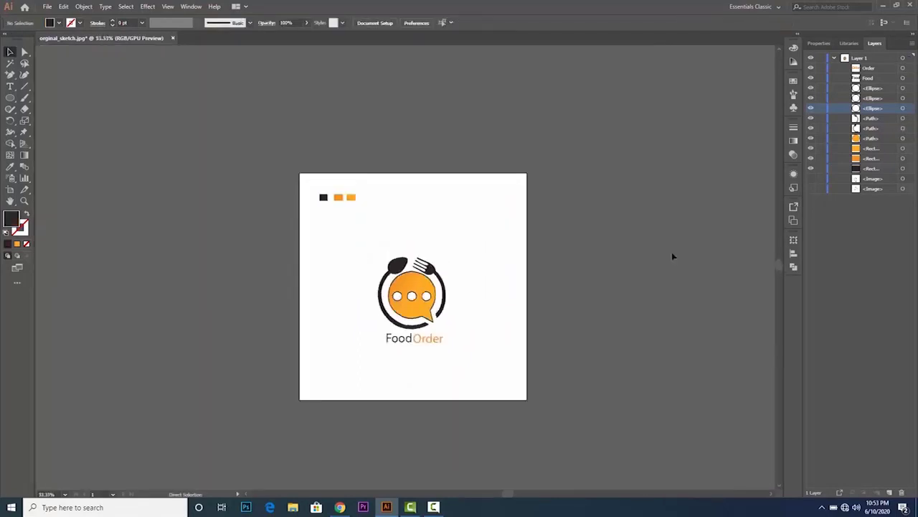
pyautogui.scroll(-2, 672, 256)
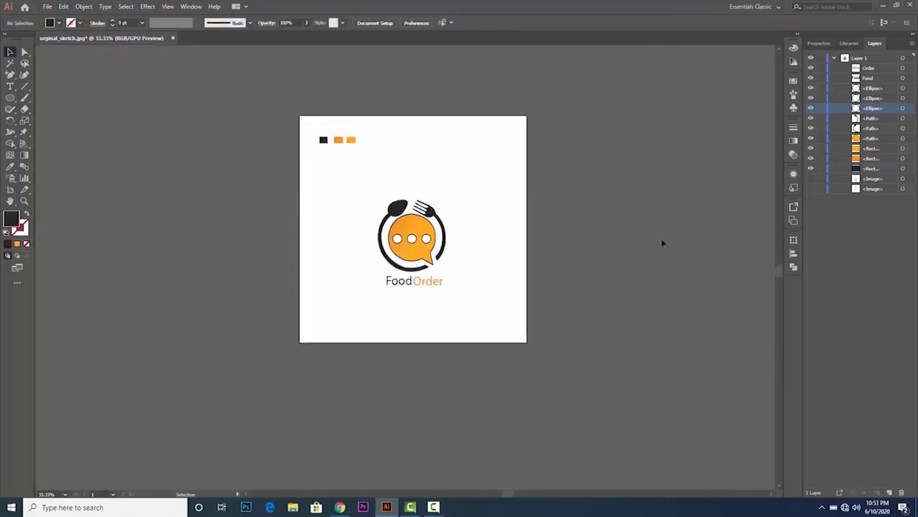
pyautogui.scroll(-1, 602, 252)
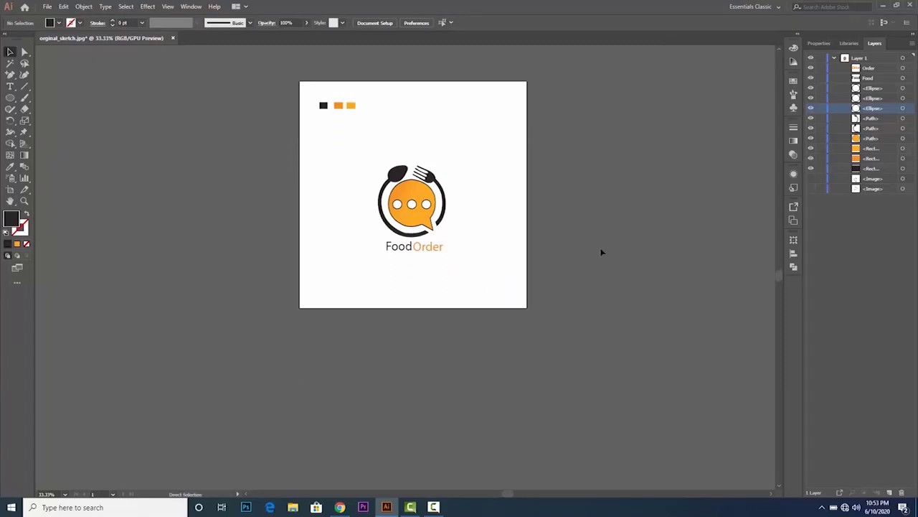
pyautogui.hotkey('ctrl', '-')
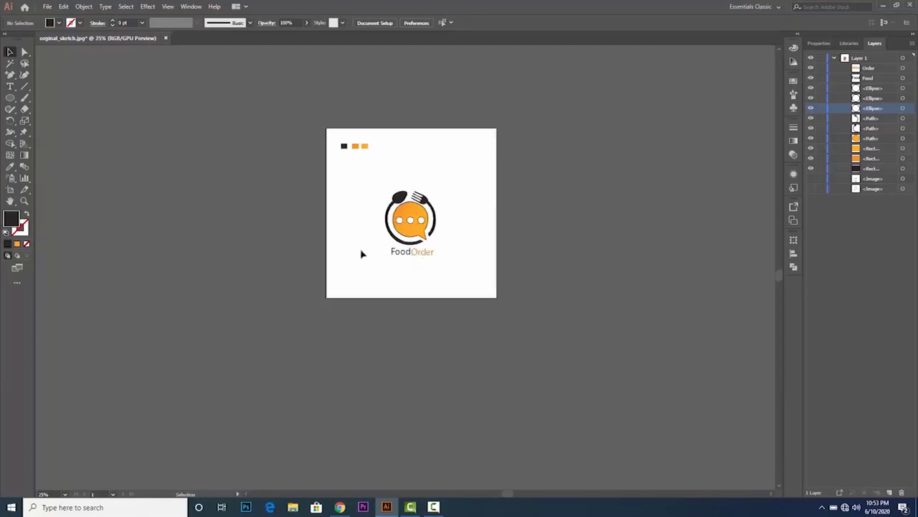